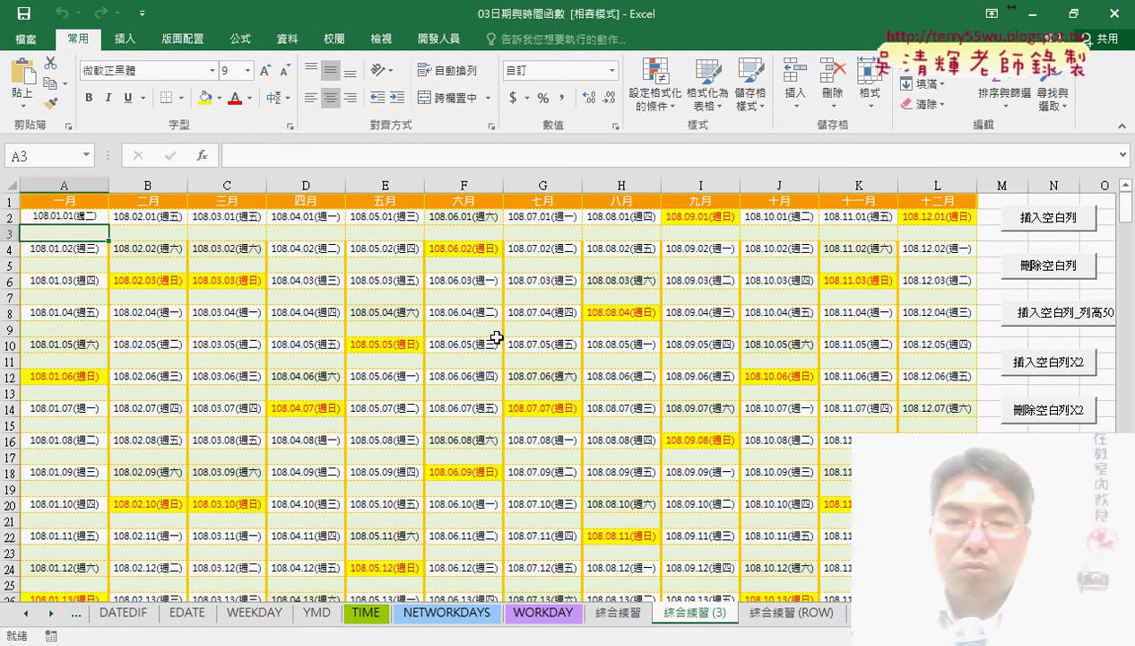
# Open the second conditional formatting rule (=WEEKDAY(A2)=7) in the Edit Formatting Rule dialog.
pyautogui.click(654, 90)
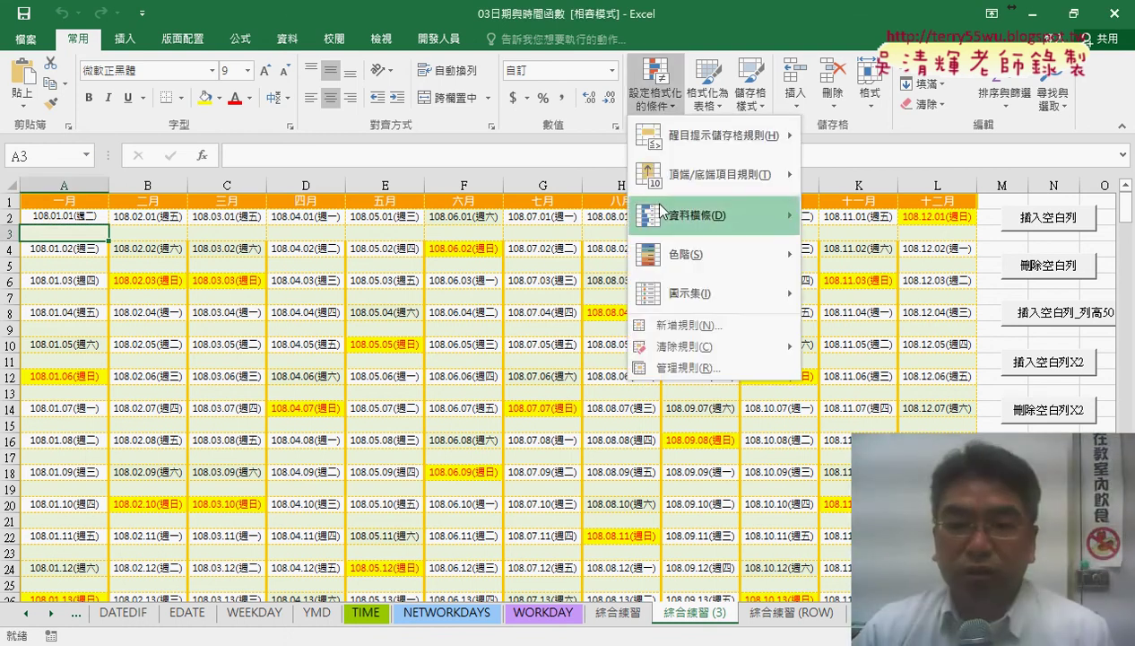
pyautogui.click(683, 368)
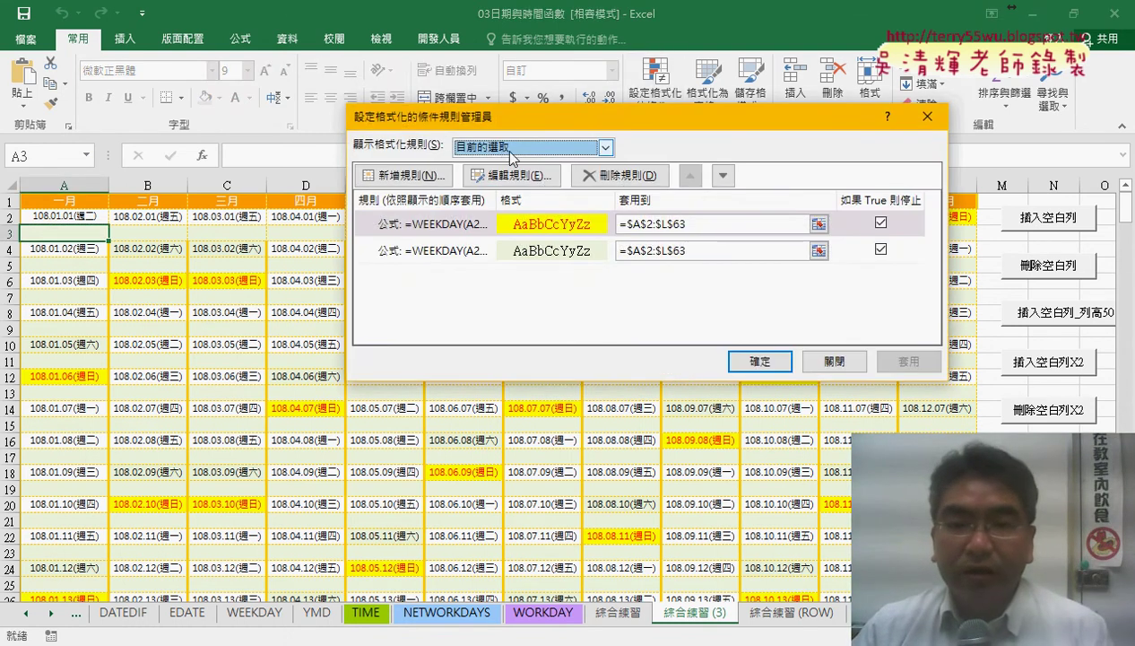
pyautogui.click(523, 251)
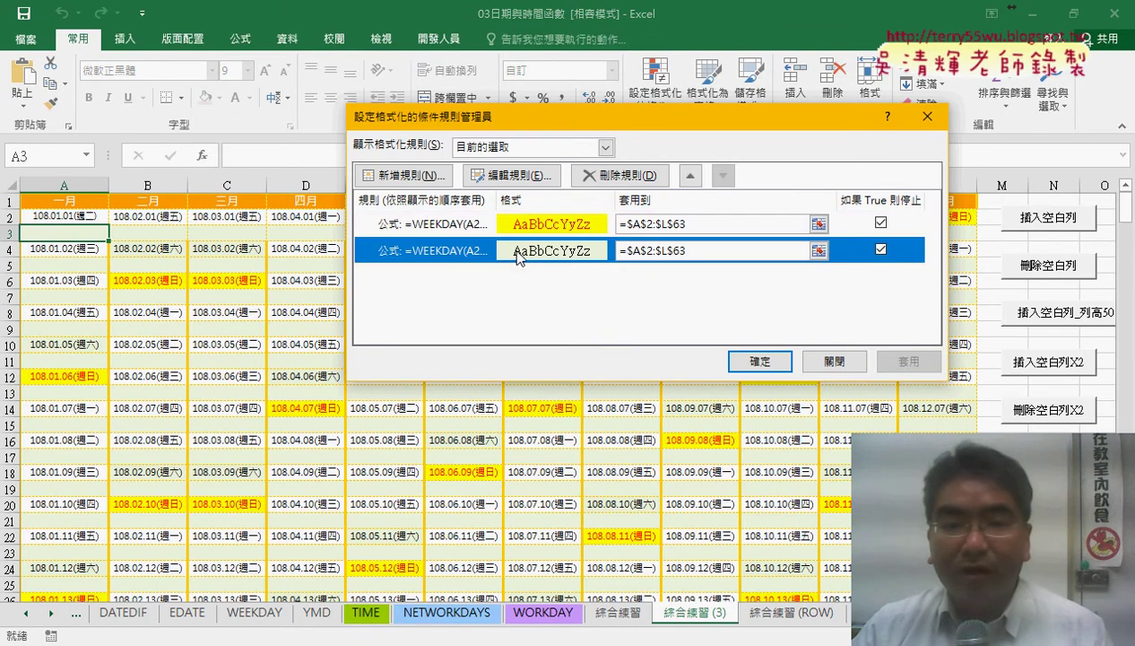
pyautogui.click(530, 190)
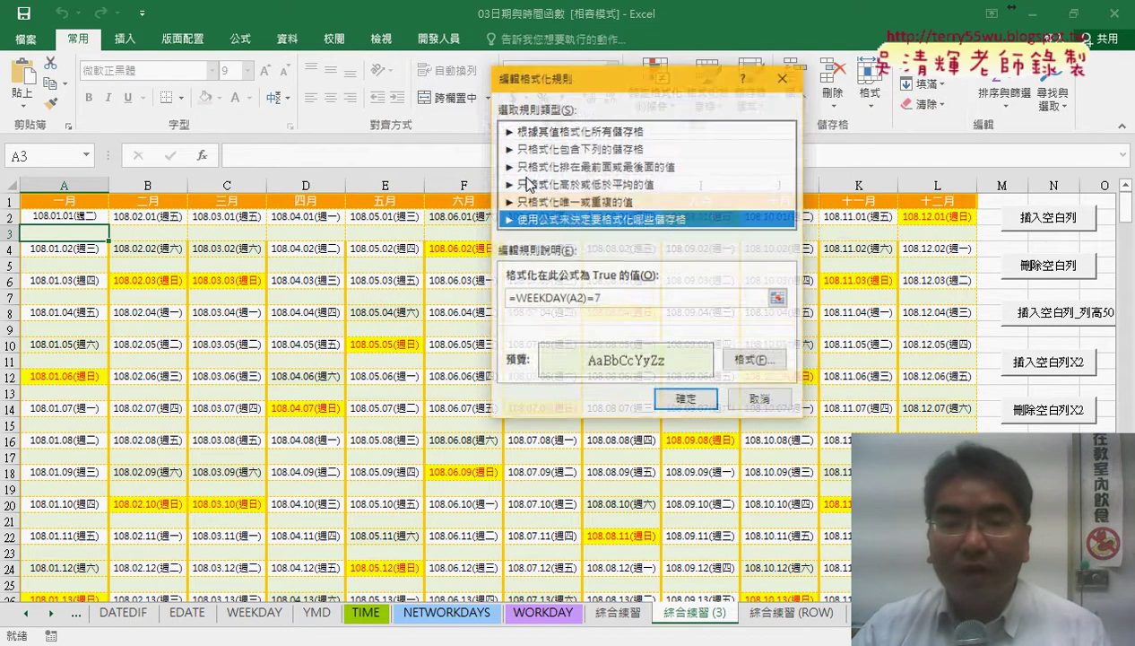
pyautogui.click(507, 296)
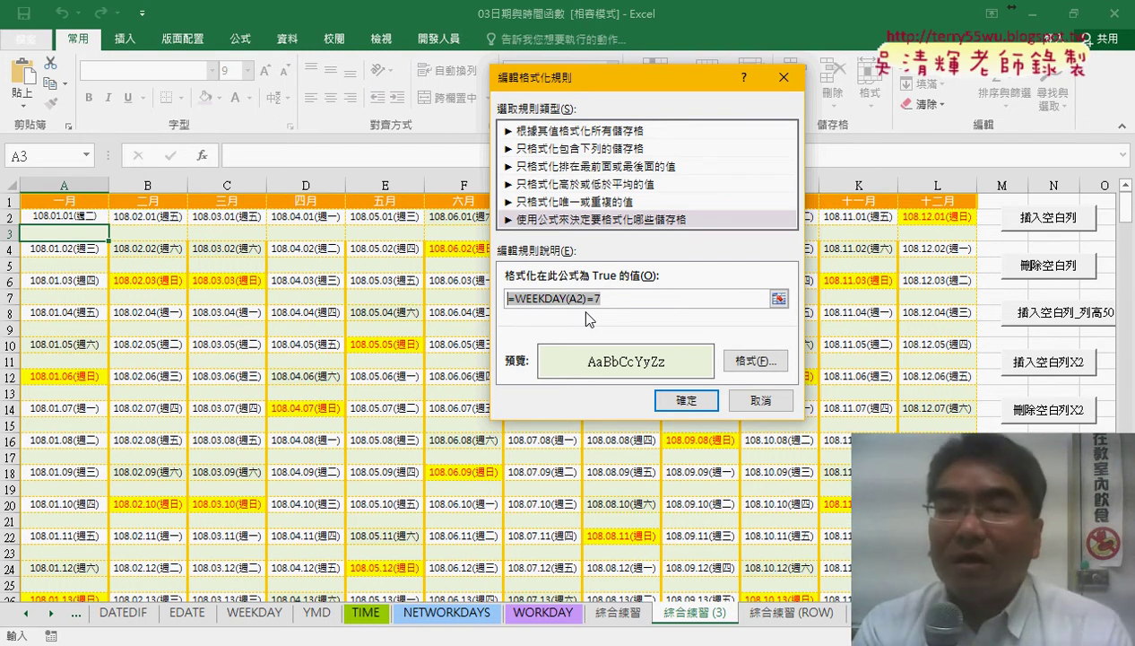
# Discard the accidental formula edit and reopen the second rule for editing.
pyautogui.click(554, 299)
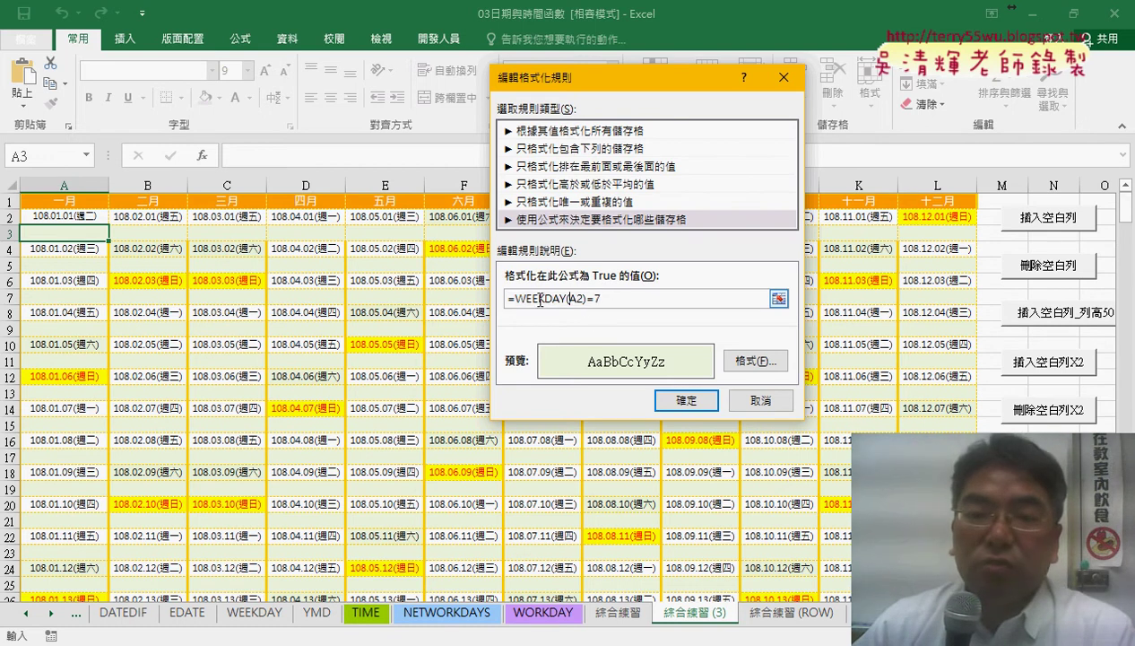
pyautogui.moveTo(517, 299); pyautogui.dragTo(633, 300)
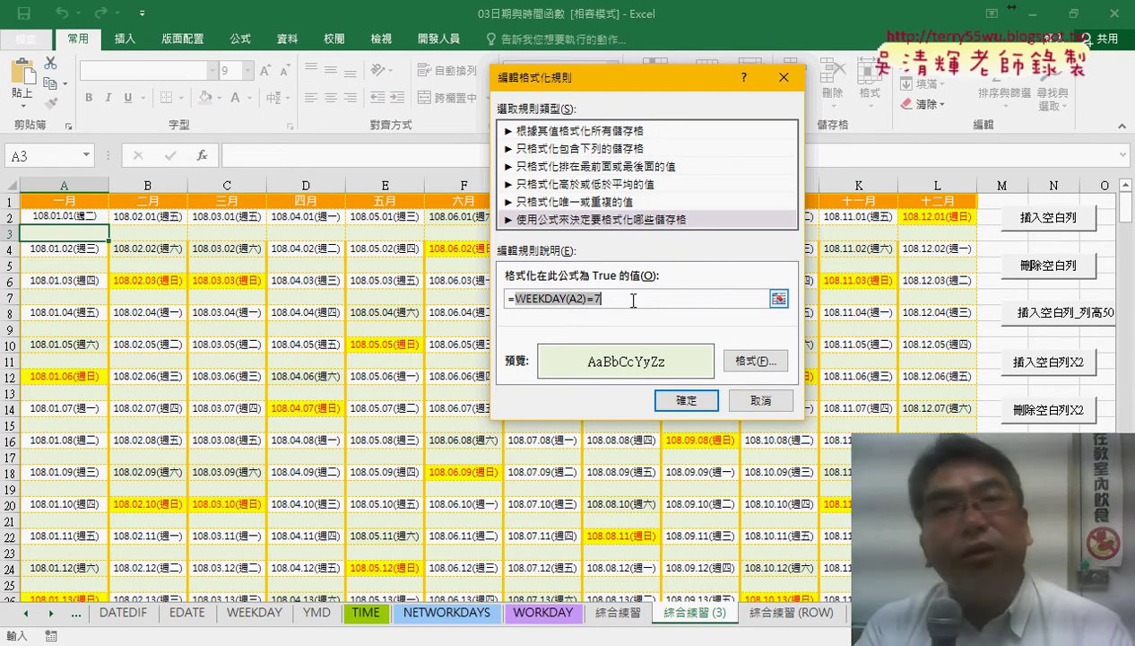
pyautogui.press('Left')
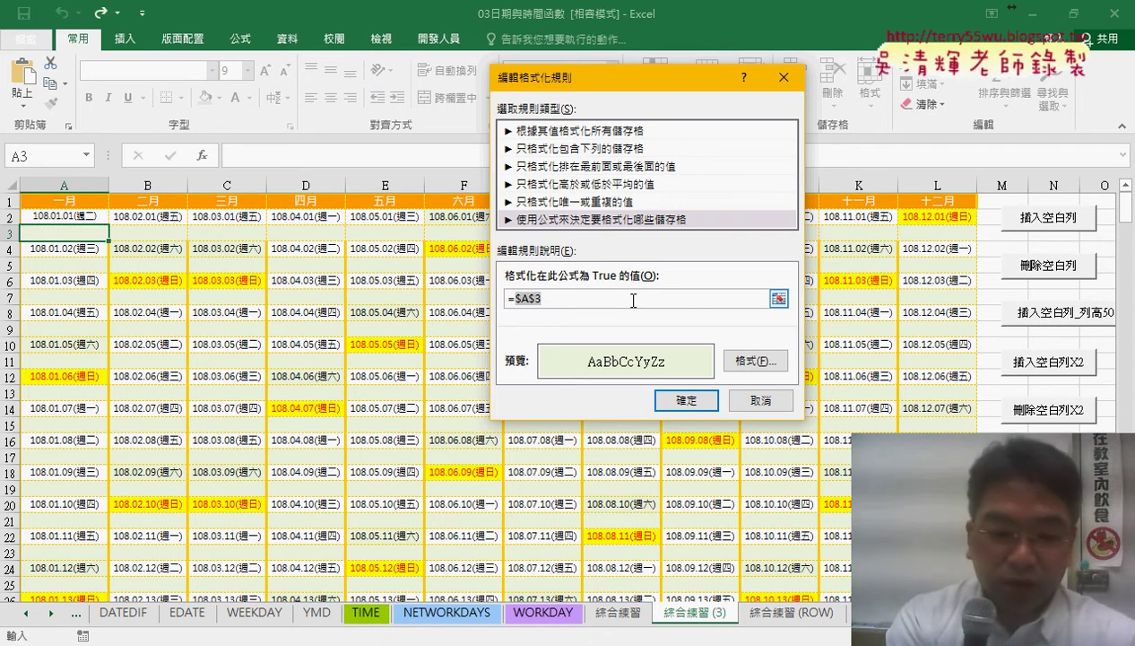
pyautogui.click(633, 300)
pyautogui.click(760, 399)
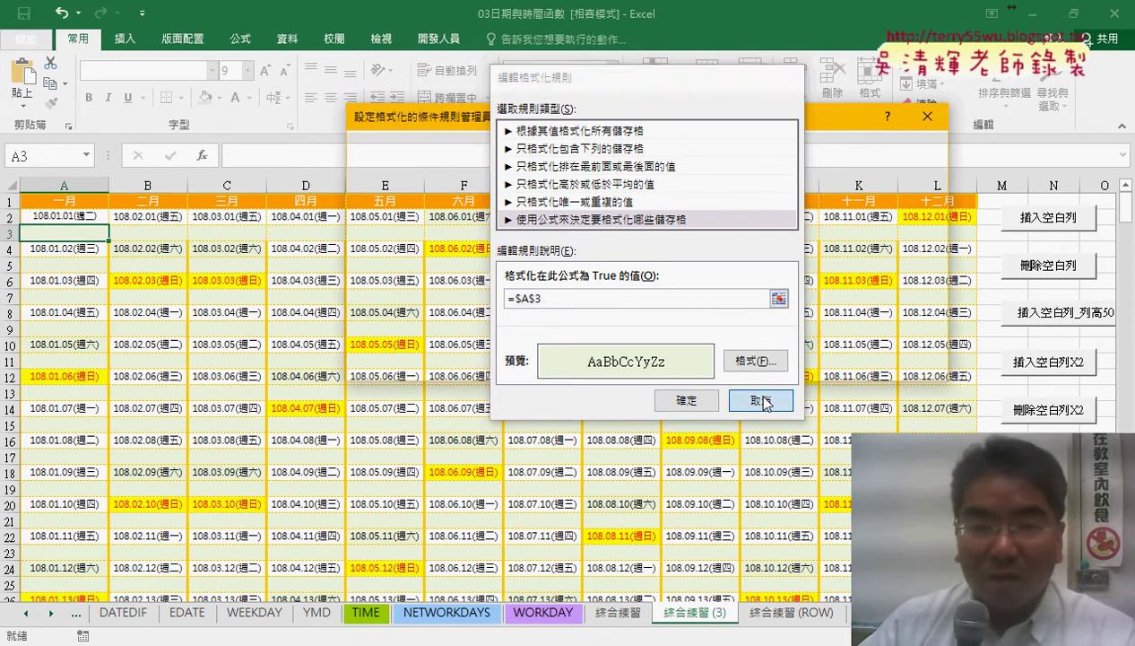
pyautogui.doubleClick(548, 255)
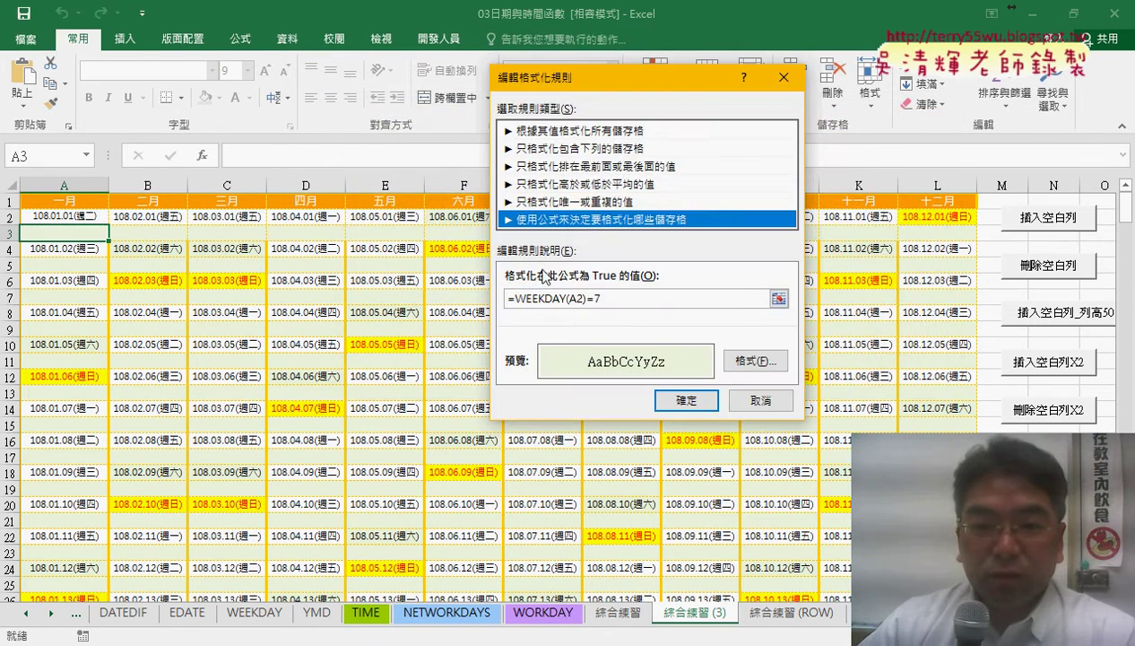
# Wrap the rule formula as =AND(WEEKDAY(A2)=7,A2<>"") and apply it to $A$2:$L$63.
pyautogui.click(520, 298)
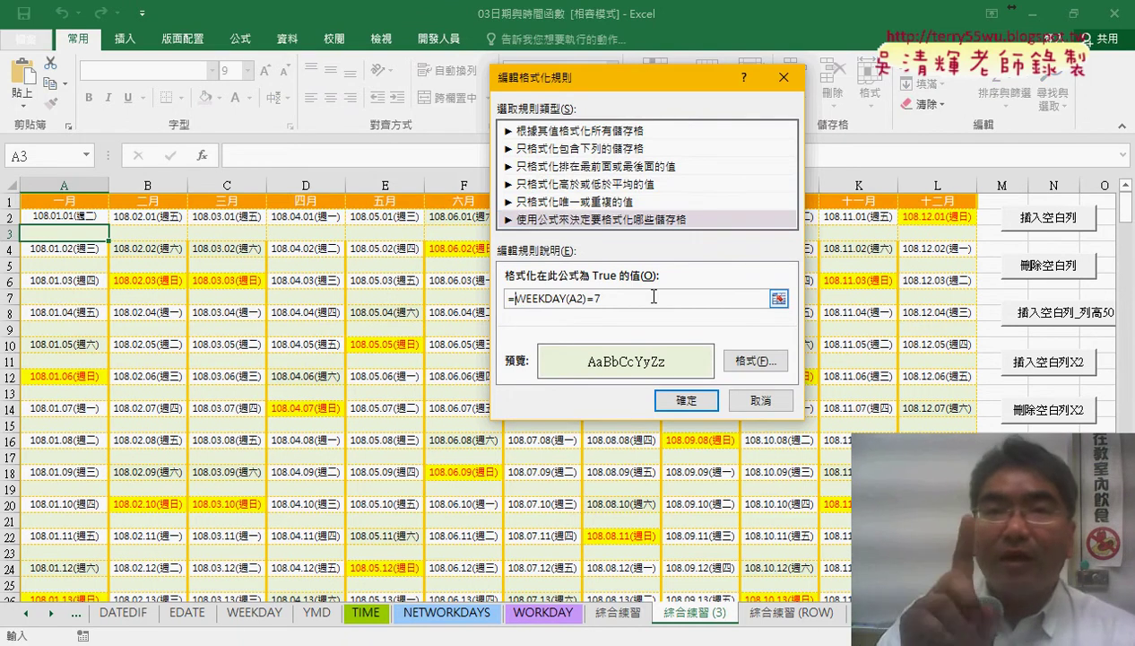
pyautogui.write('a')
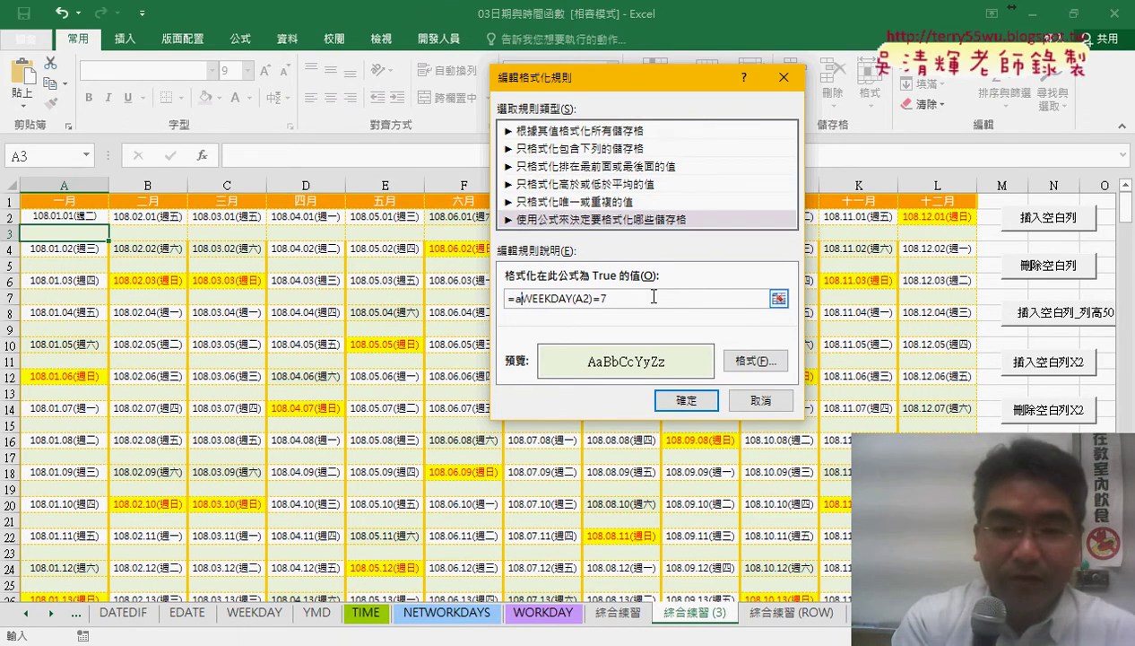
pyautogui.write('nd')
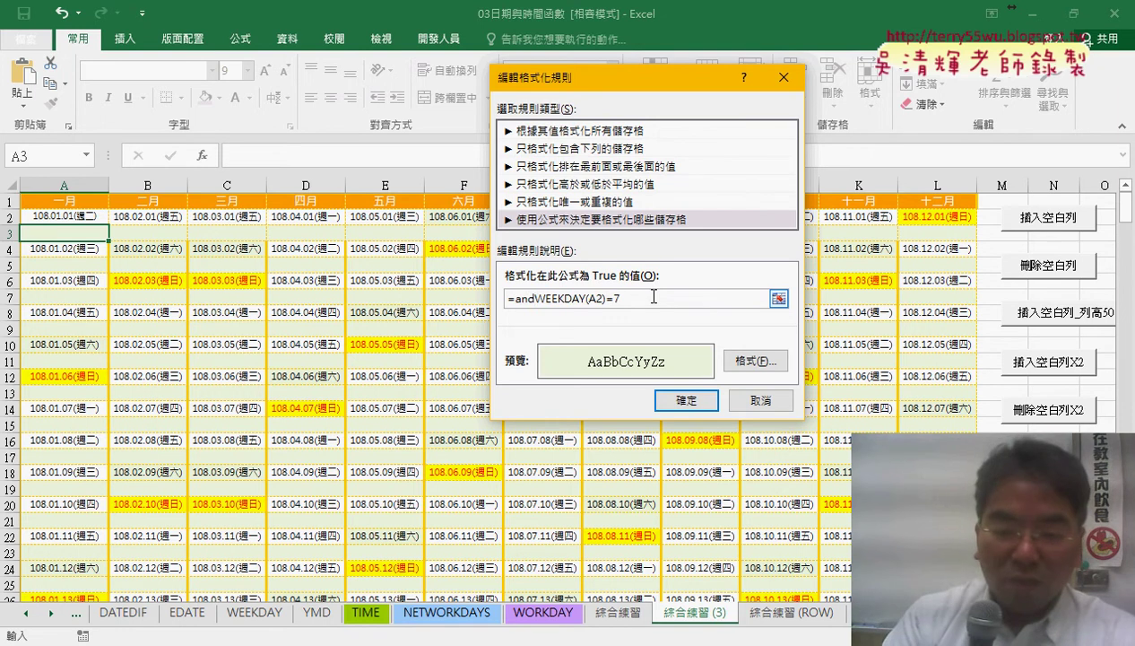
pyautogui.write('(')
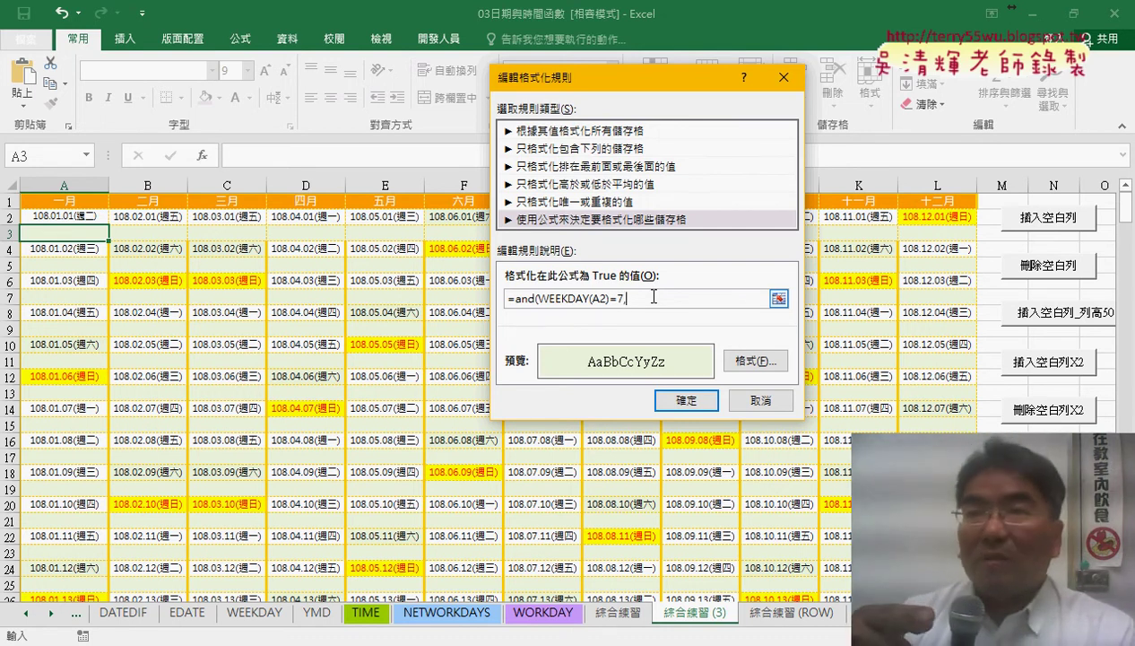
pyautogui.write('A2<>')
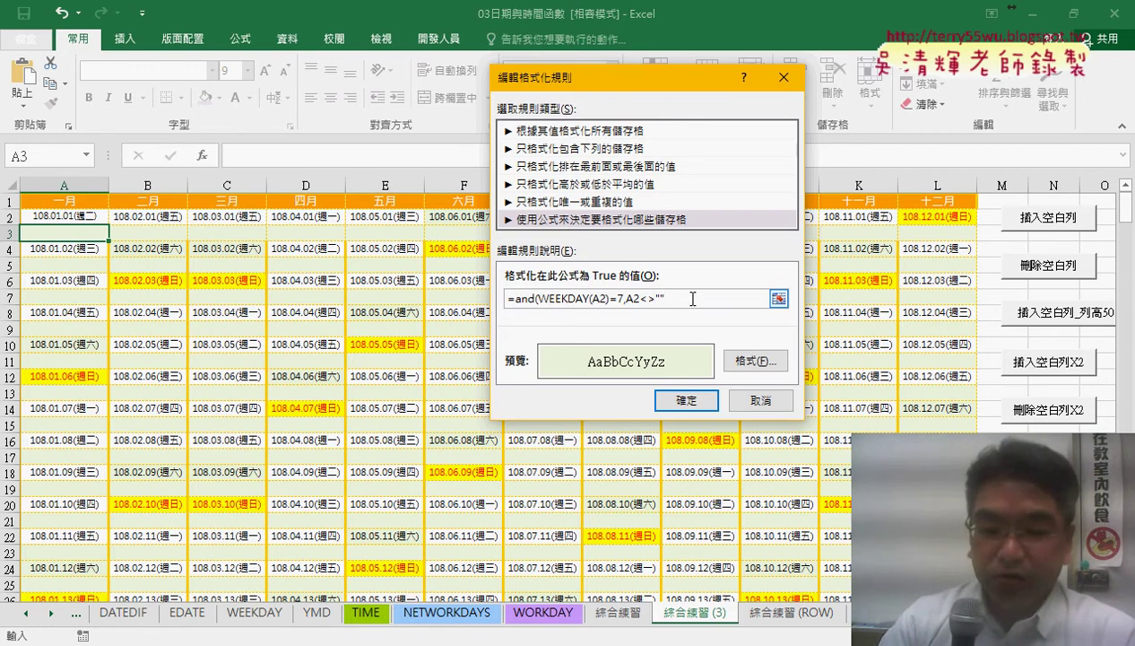
pyautogui.write(')')
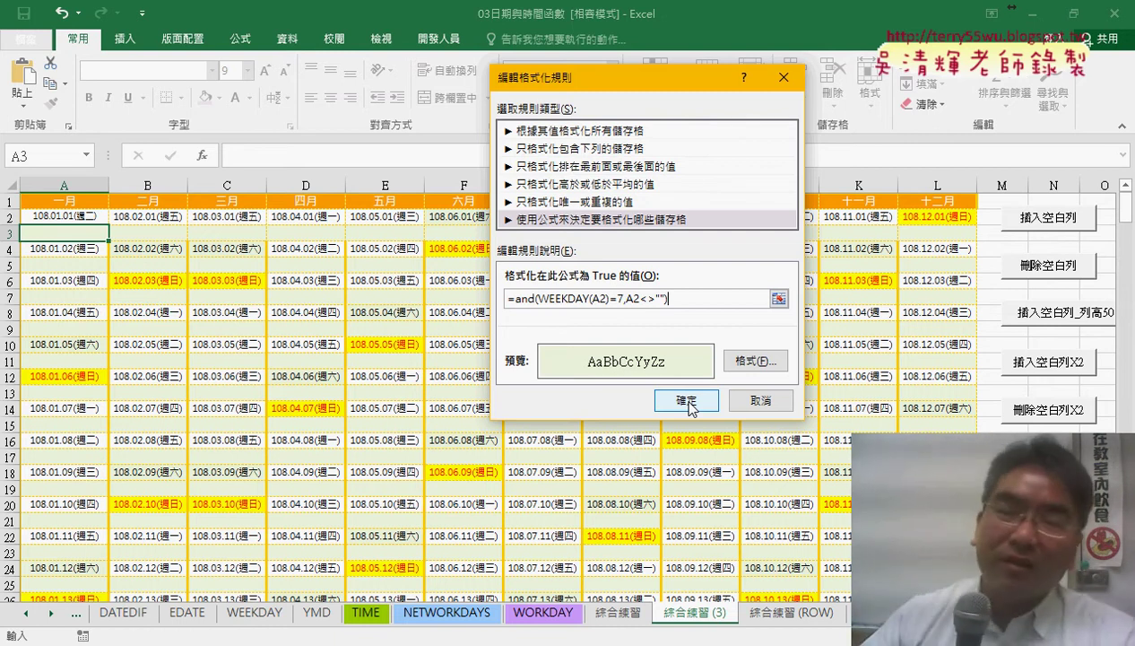
pyautogui.click(689, 404)
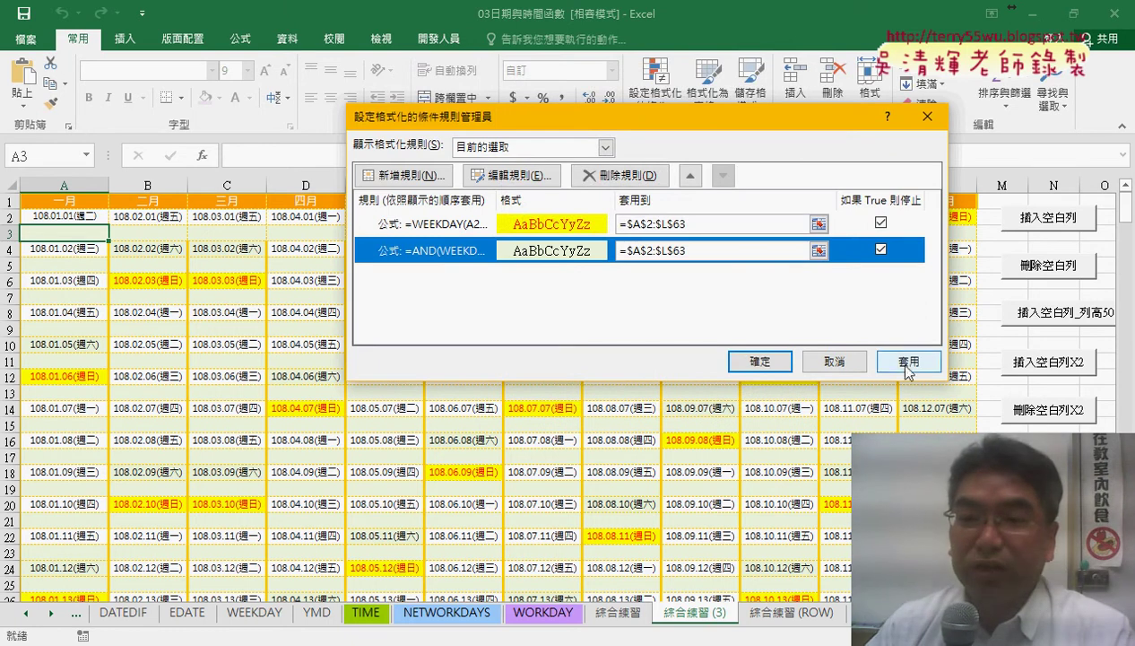
pyautogui.click(907, 367)
# Close the Rules Manager with OK, keeping the Saturday-only shading on the calendar grid.
pyautogui.click(783, 363)
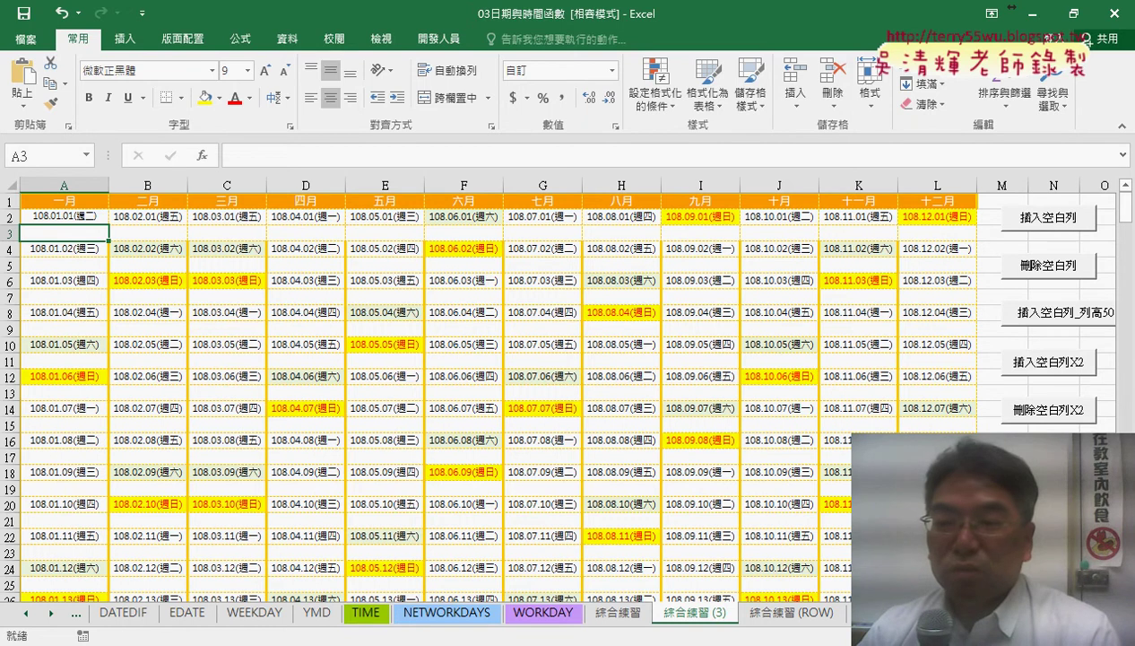
pyautogui.click(1105, 504)
pyautogui.click(1049, 269)
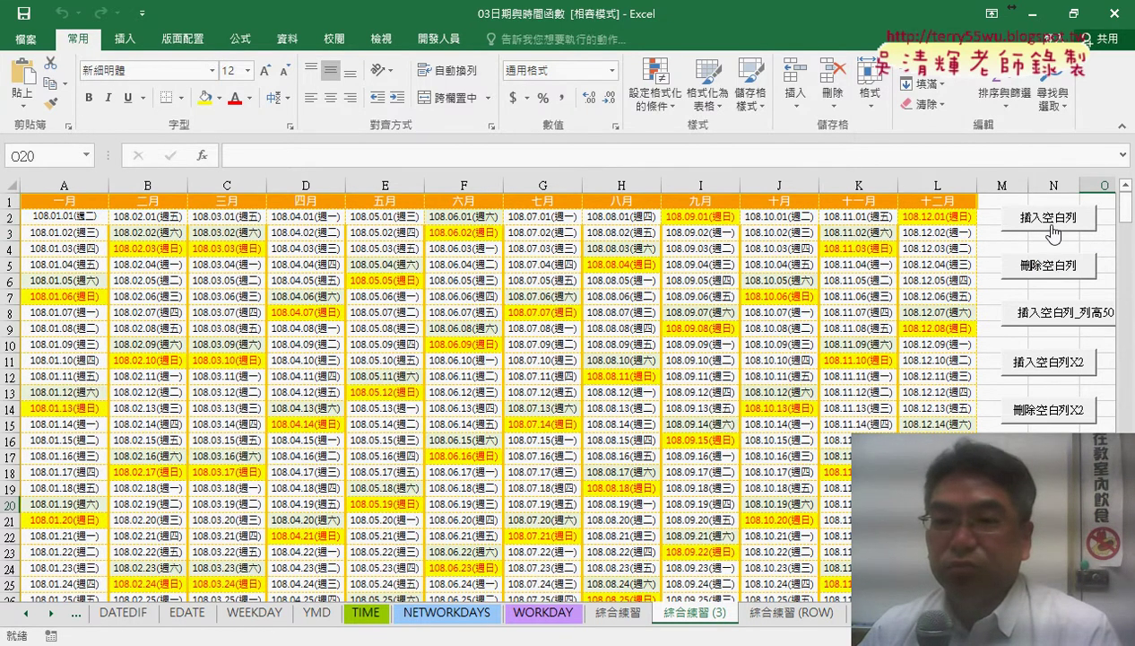
pyautogui.click(1054, 234)
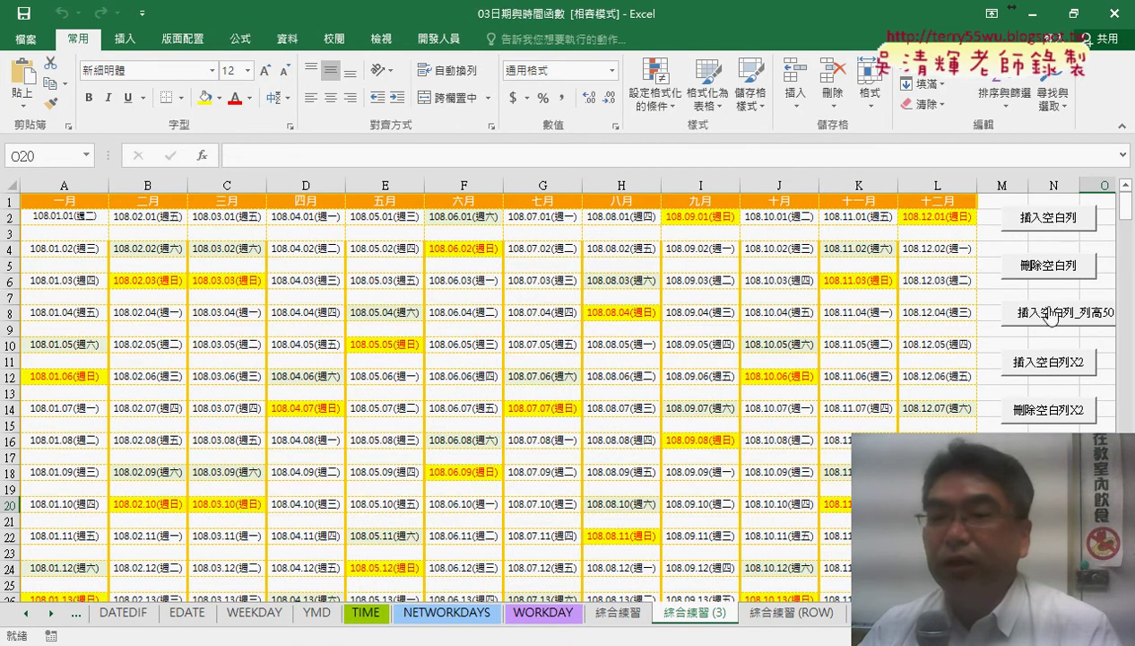
pyautogui.click(1041, 267)
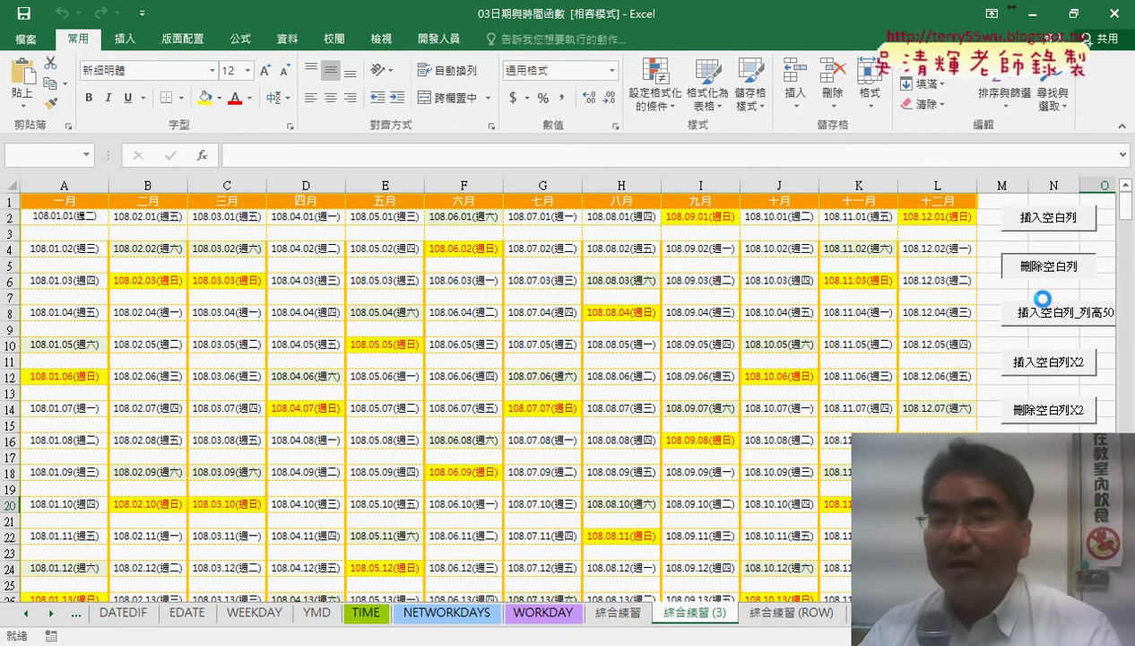
pyautogui.click(1047, 321)
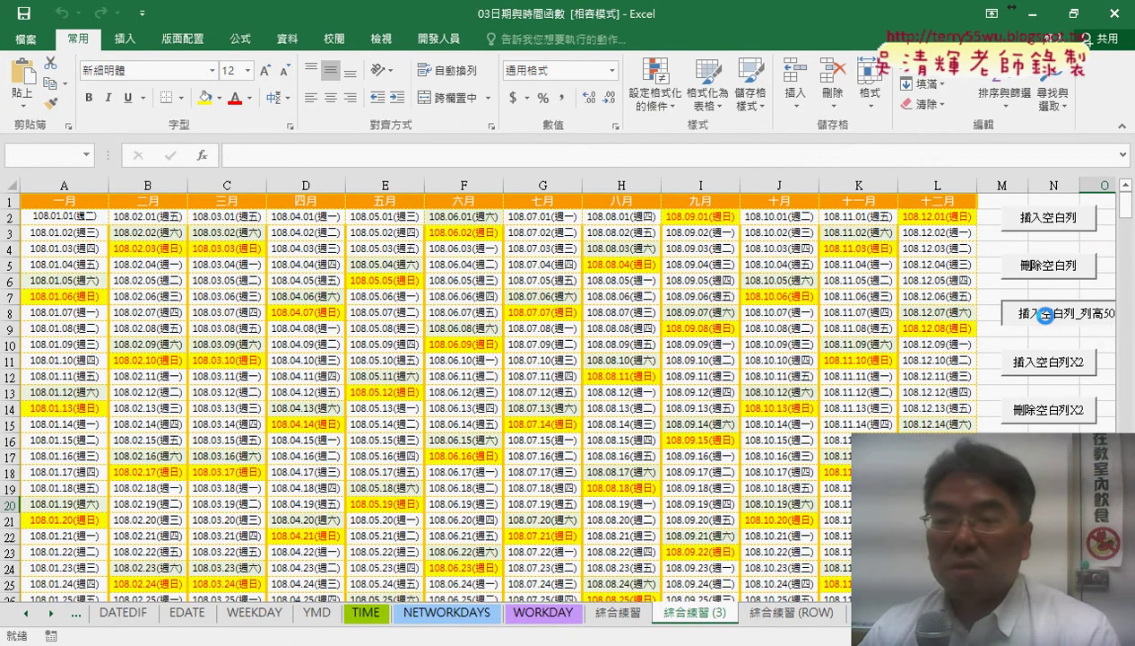
pyautogui.click(1046, 280)
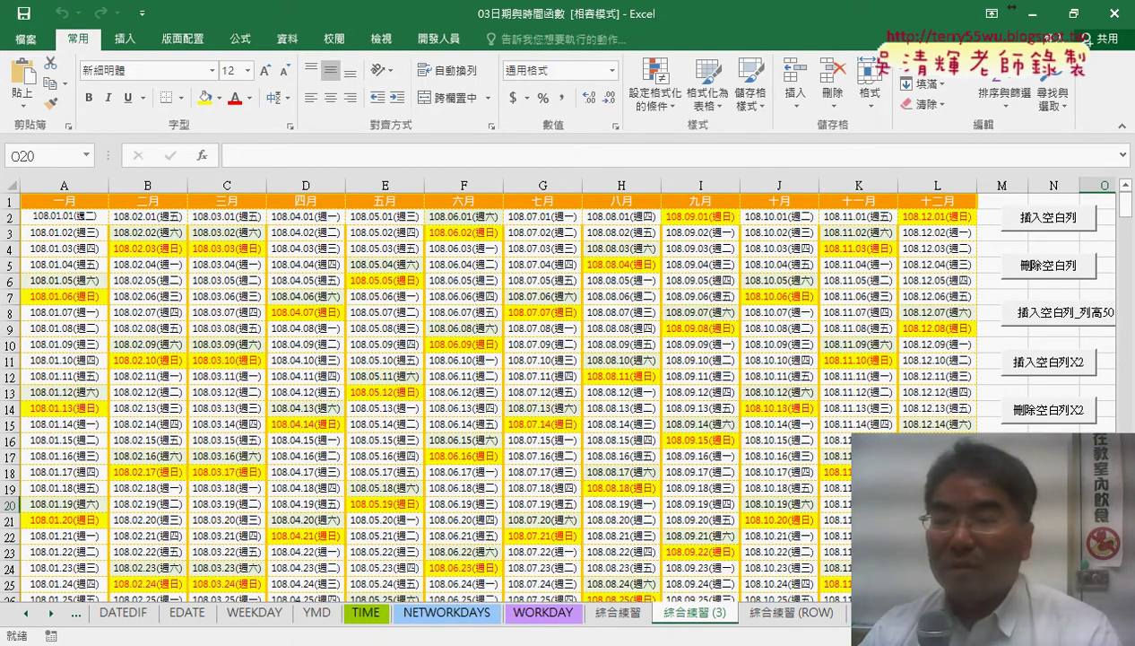
pyautogui.scroll(-1, 1041, 359)
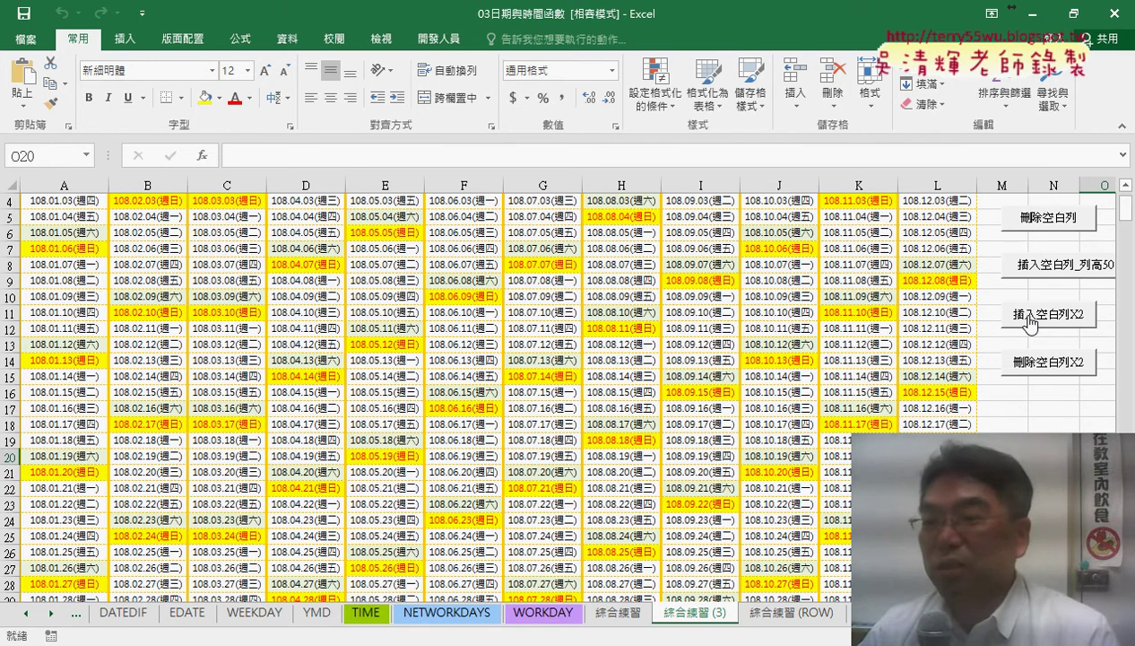
pyautogui.click(1030, 323)
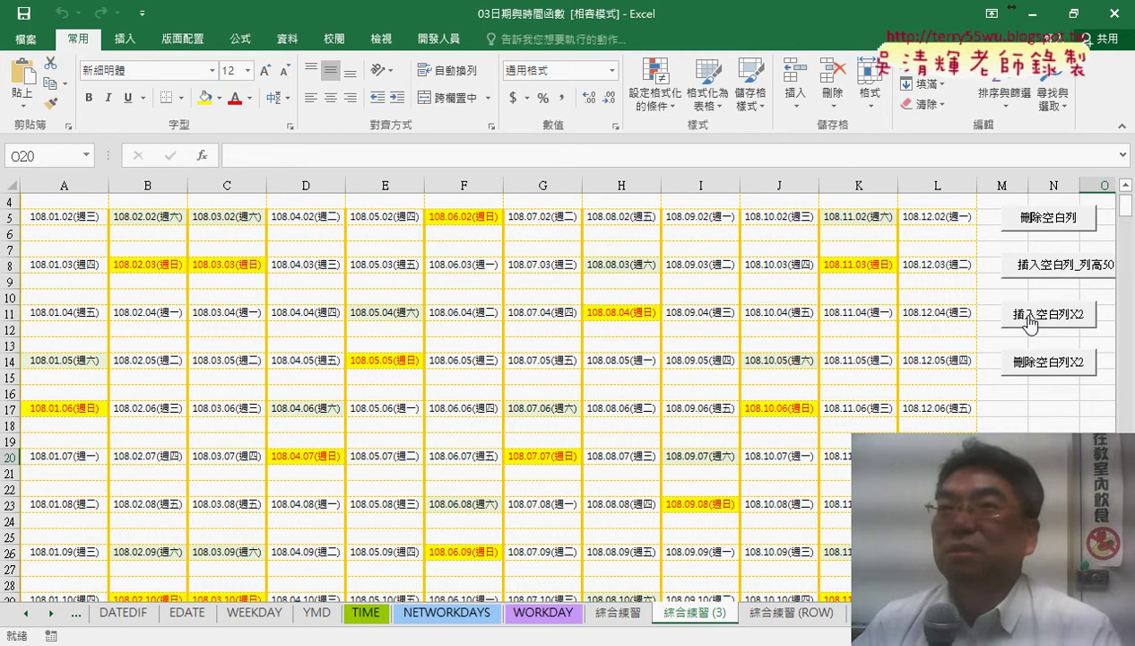
pyautogui.click(1044, 368)
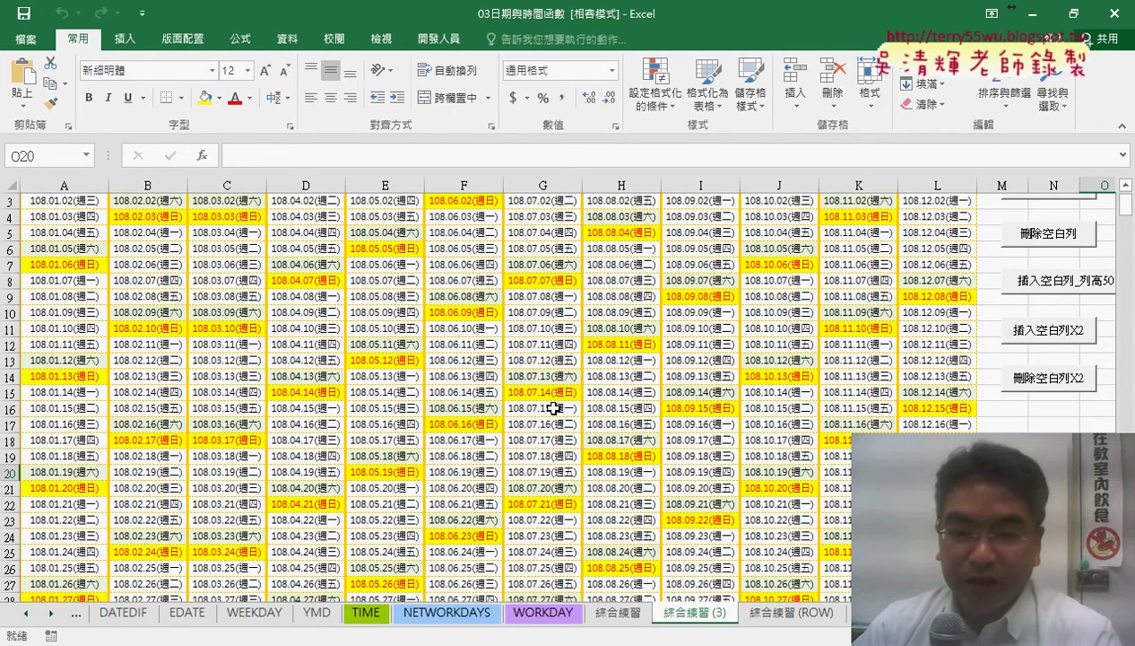
# Go to the WORKDAY sheet and select the empty payment-date cell C3.
pyautogui.click(535, 615)
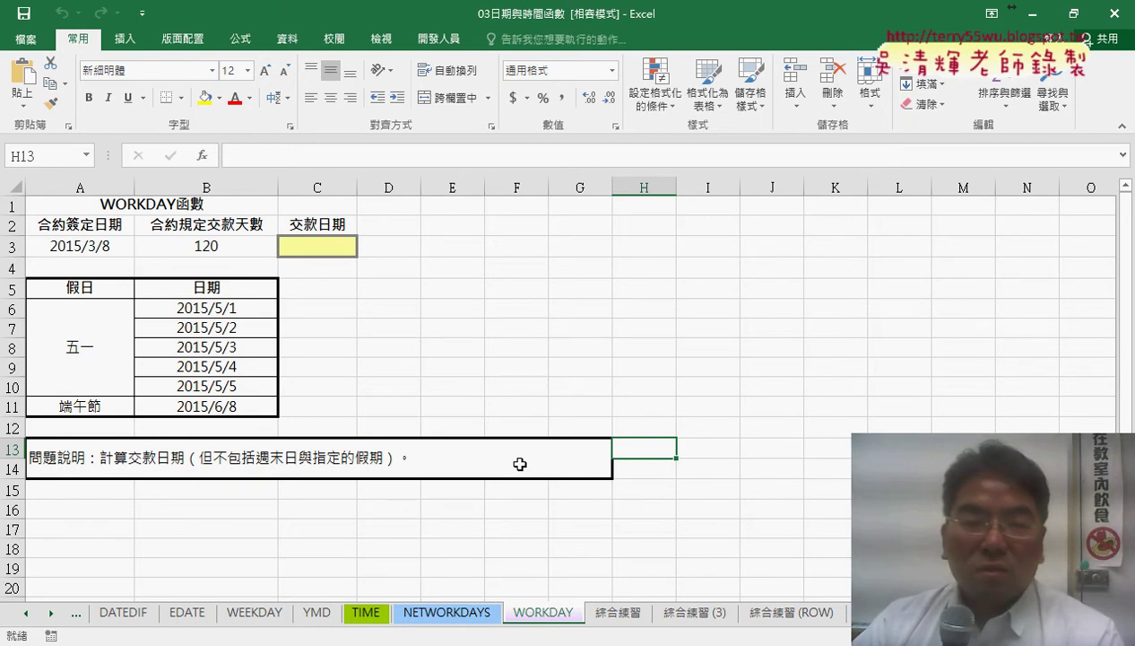
pyautogui.click(317, 251)
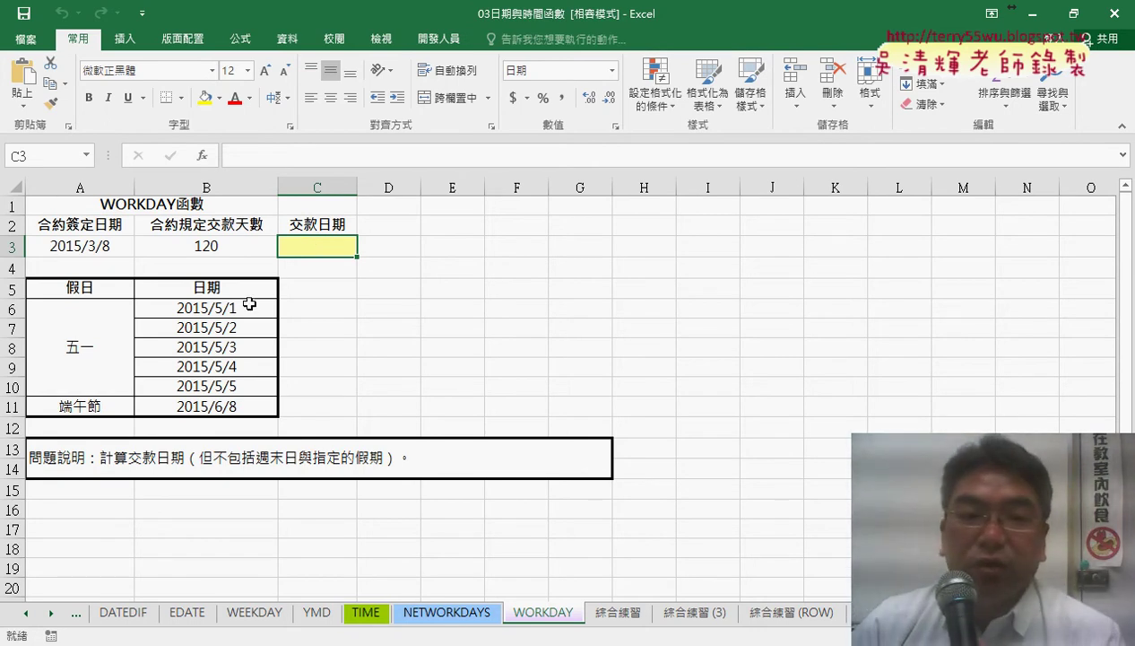
# Insert the WORKDAY function into C3 from the 日期及時間 category.
pyautogui.click(202, 155)
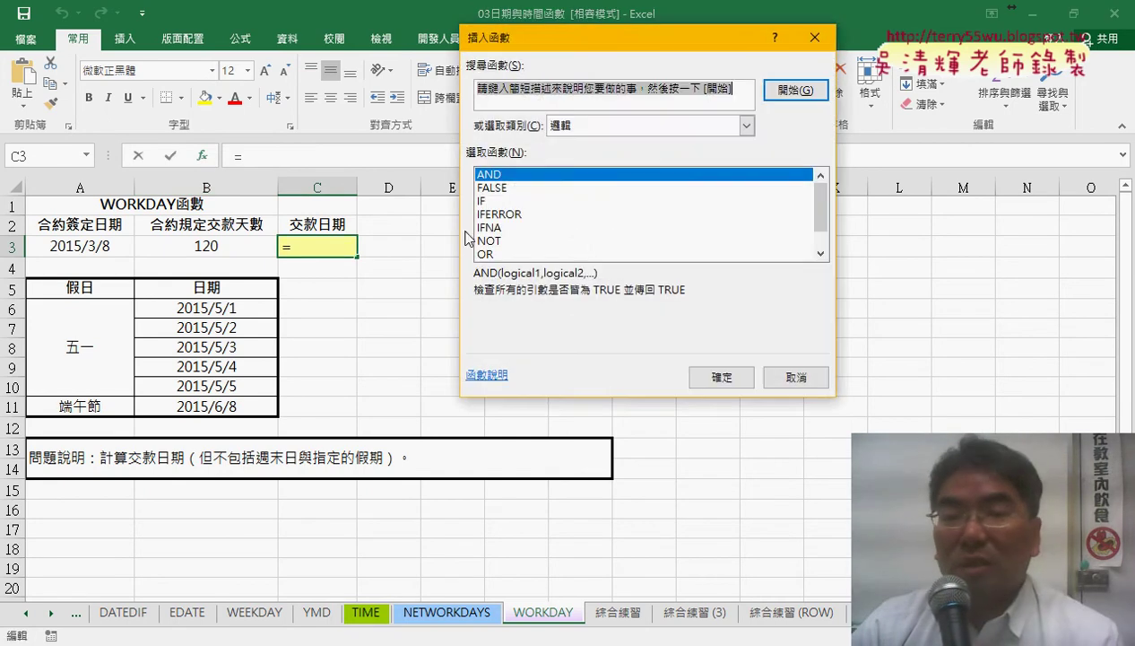
pyautogui.click(665, 128)
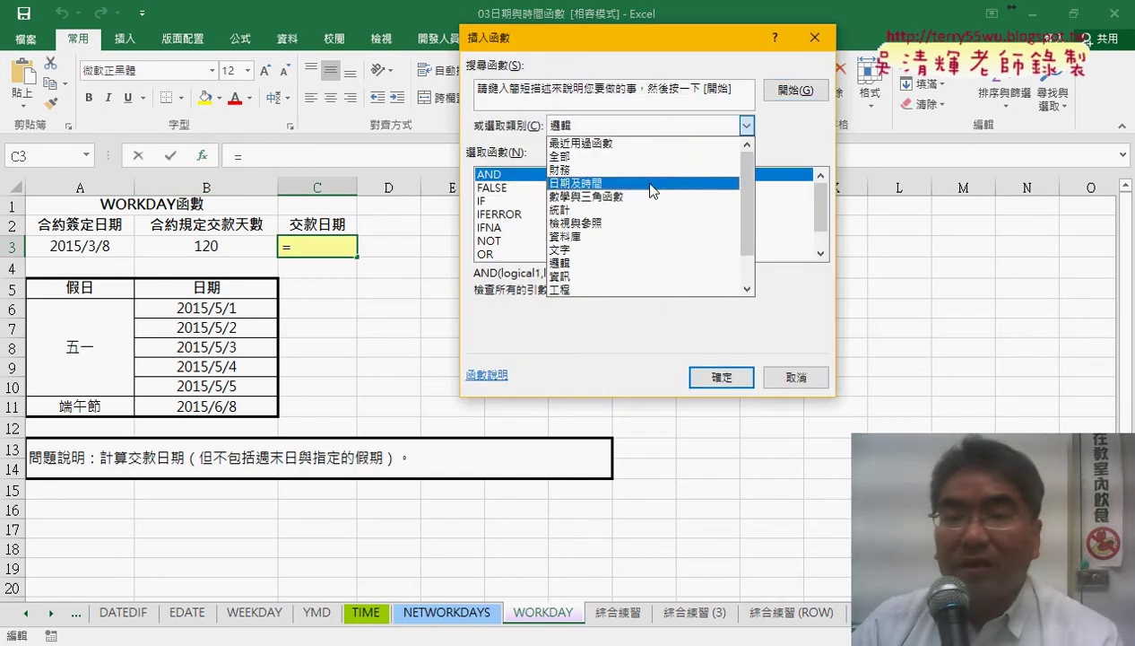
pyautogui.click(664, 182)
pyautogui.moveTo(823, 193); pyautogui.dragTo(822, 237)
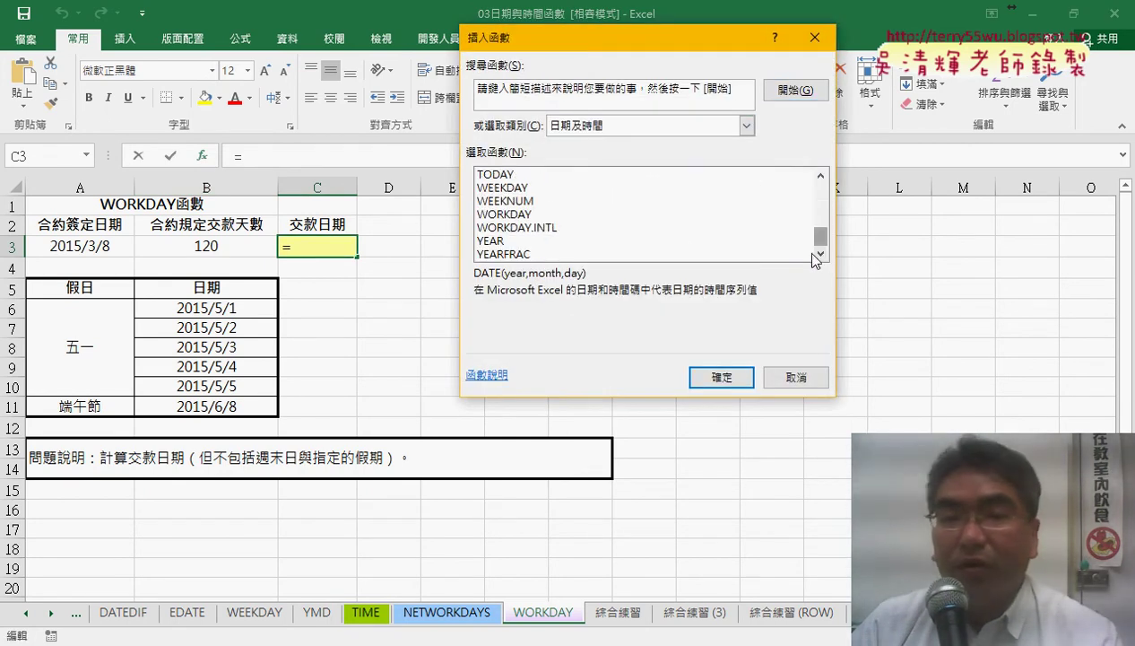
pyautogui.click(525, 215)
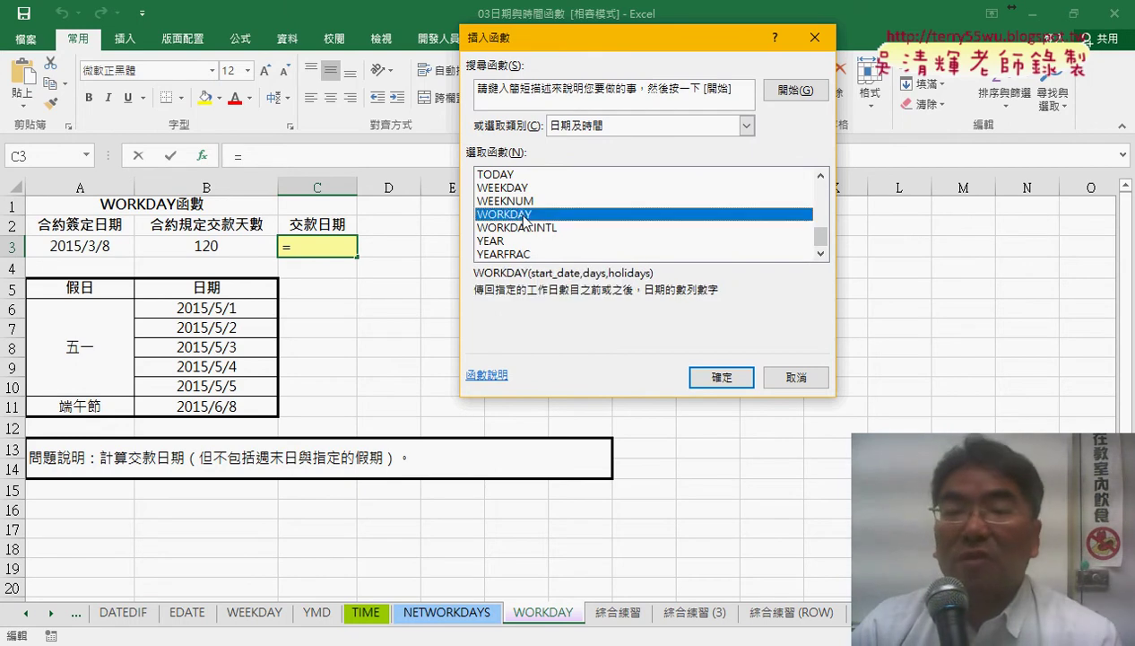
pyautogui.click(723, 377)
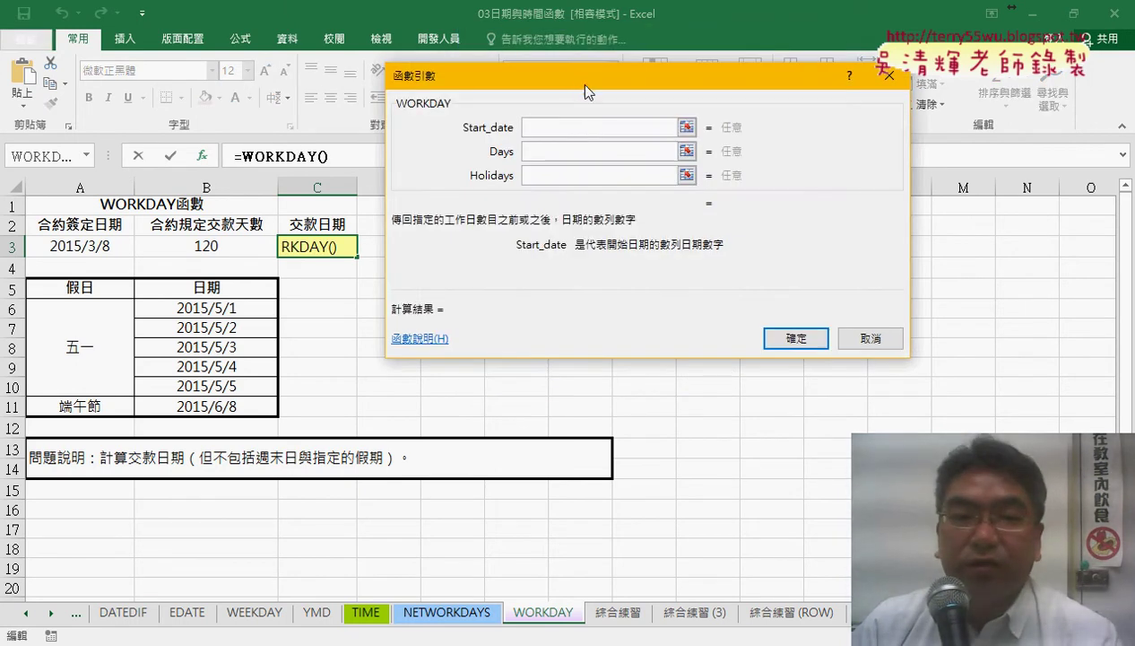
# Set WORKDAY arguments A3, B3 and holidays B6:B11, giving 2015/8/27.
pyautogui.moveTo(585, 89); pyautogui.dragTo(670, 139)
pyautogui.click(78, 244)
pyautogui.click(619, 200)
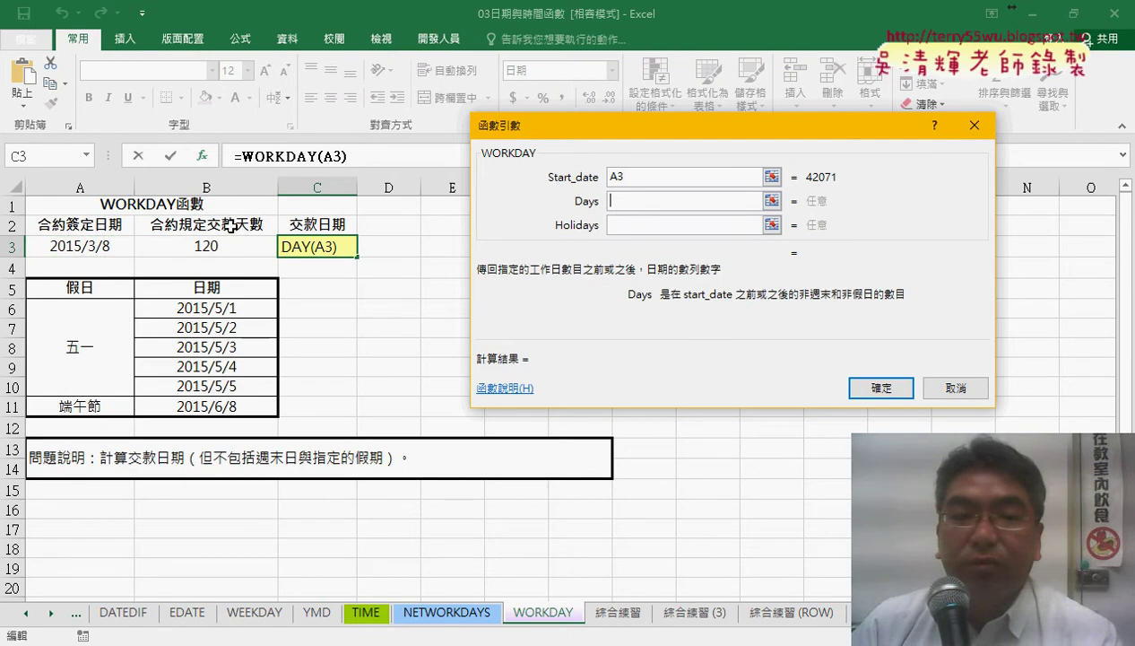
pyautogui.click(206, 245)
pyautogui.click(625, 226)
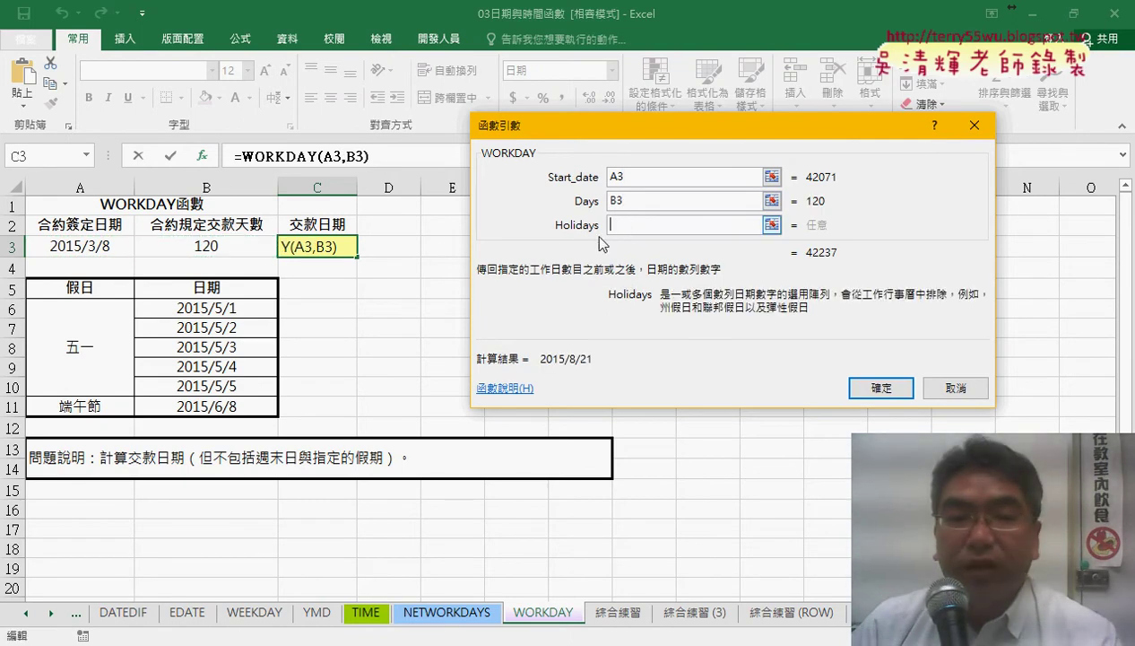
pyautogui.moveTo(206, 308); pyautogui.dragTo(215, 407)
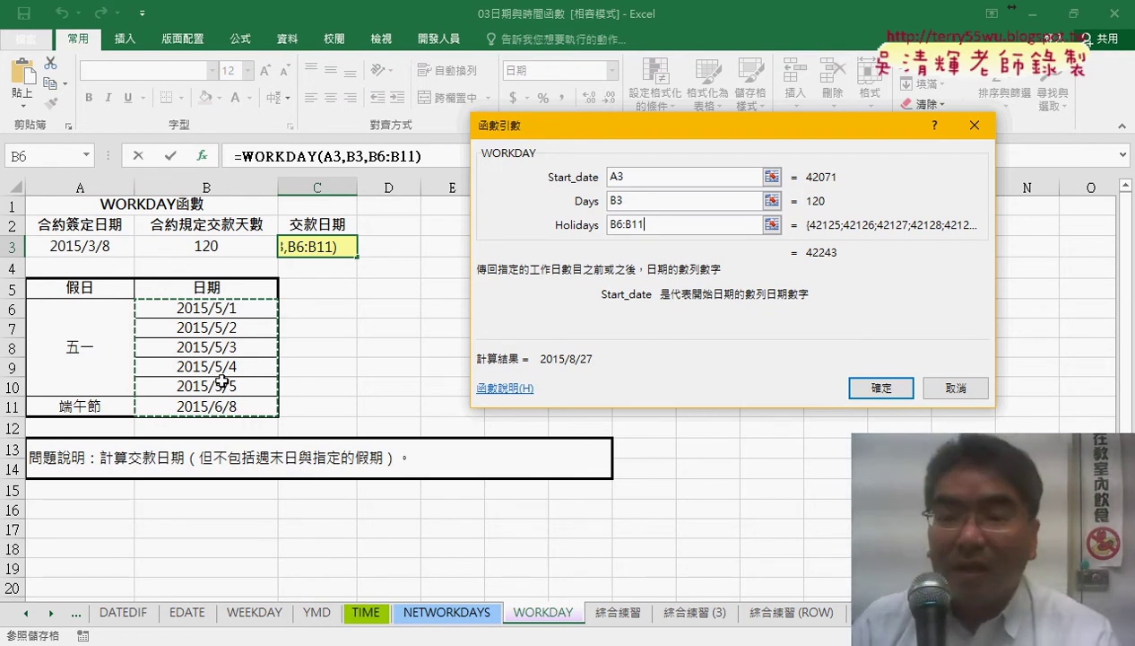
pyautogui.click(852, 386)
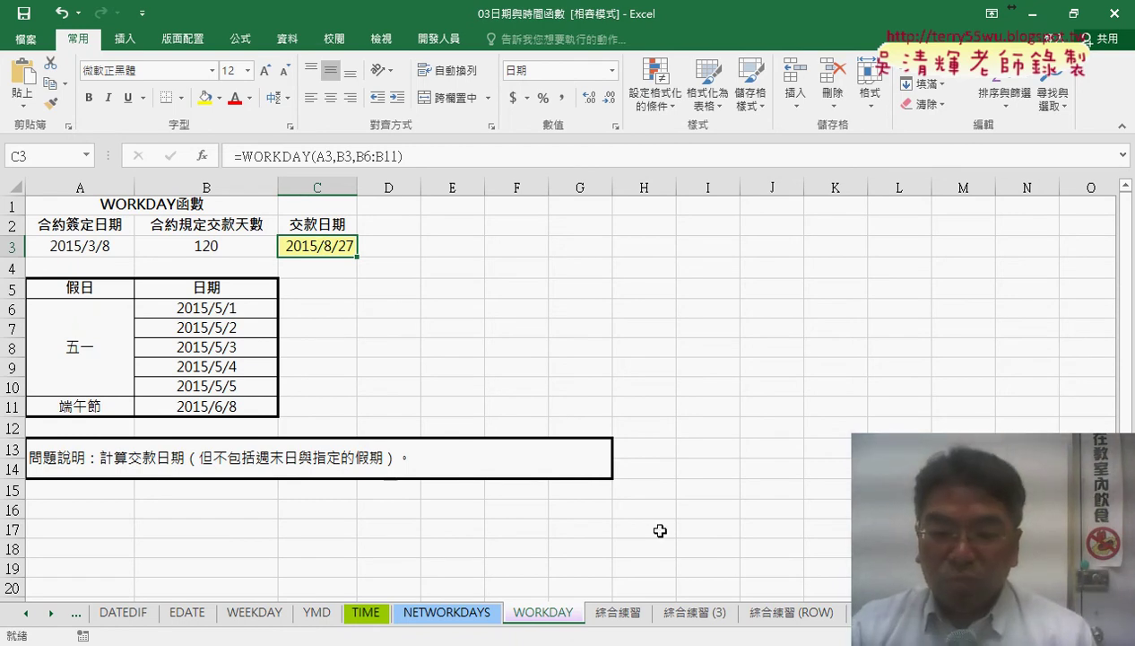
# On the 綜合練習 (3) sheet, run the 插入空白列 macro to add blank rows between date rows.
pyautogui.click(614, 614)
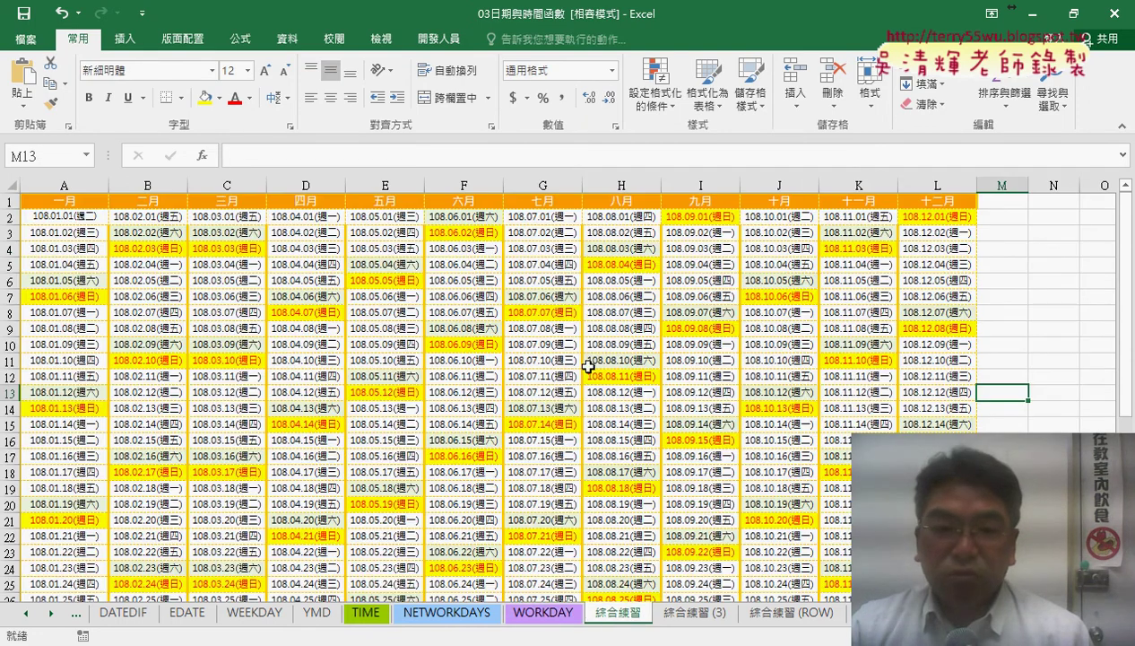
pyautogui.click(692, 613)
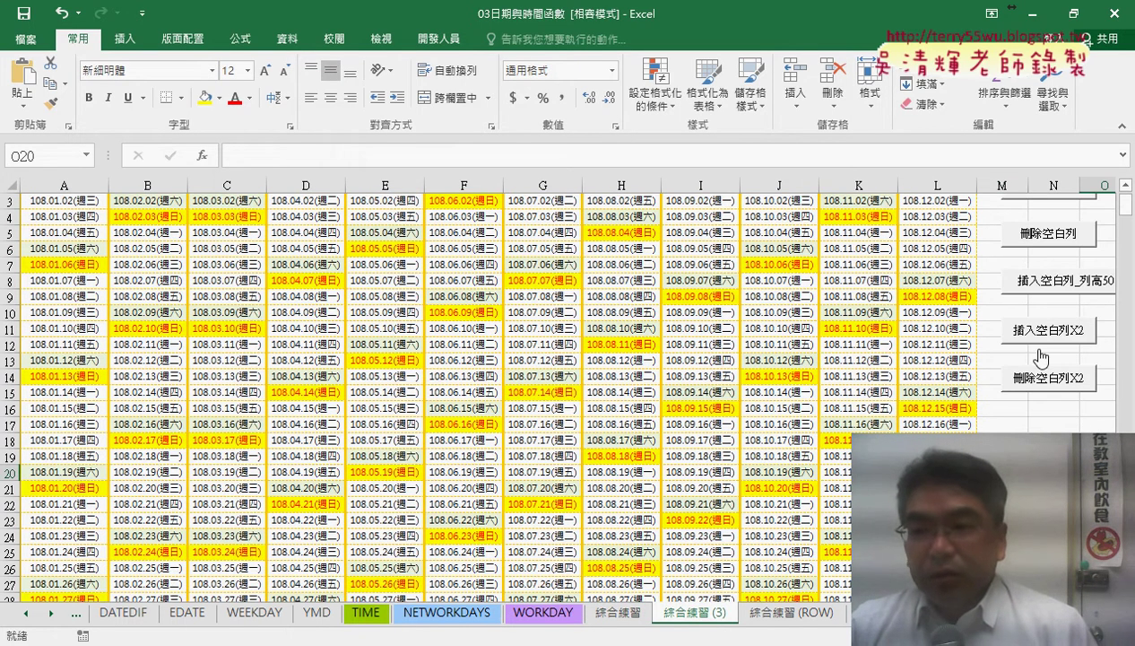
pyautogui.scroll(1, 1015, 295)
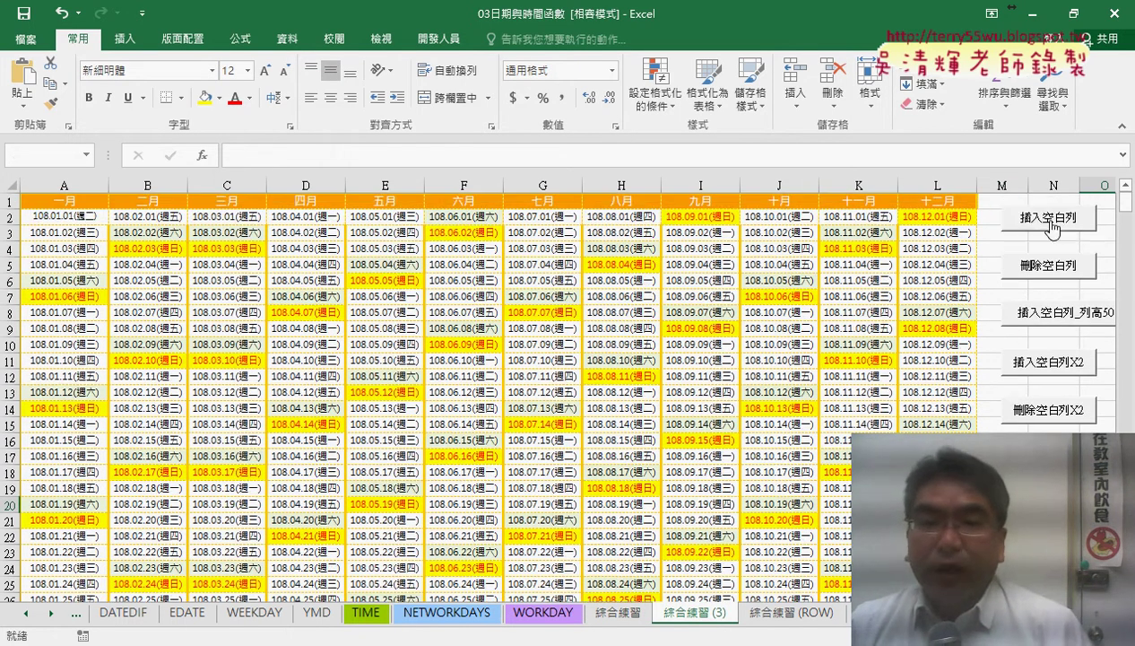
pyautogui.click(1040, 213)
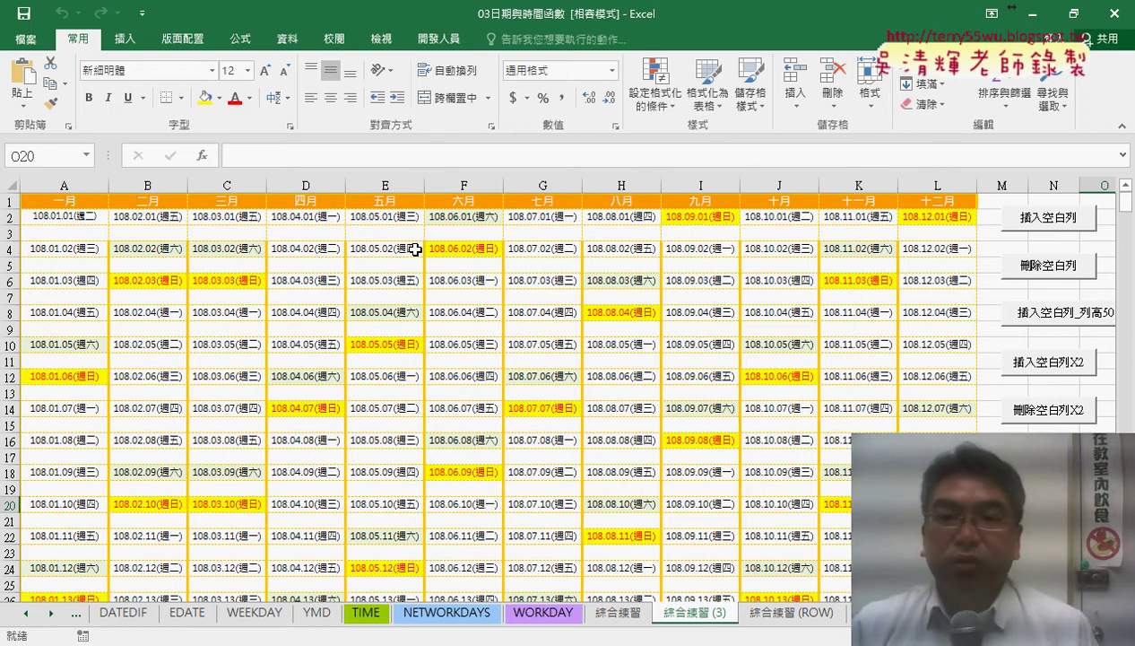
pyautogui.click(667, 111)
# List this worksheet's rules and inspect the AND(WEEKDAY(A2)=7,A2<>"") formula without changing it.
pyautogui.click(683, 363)
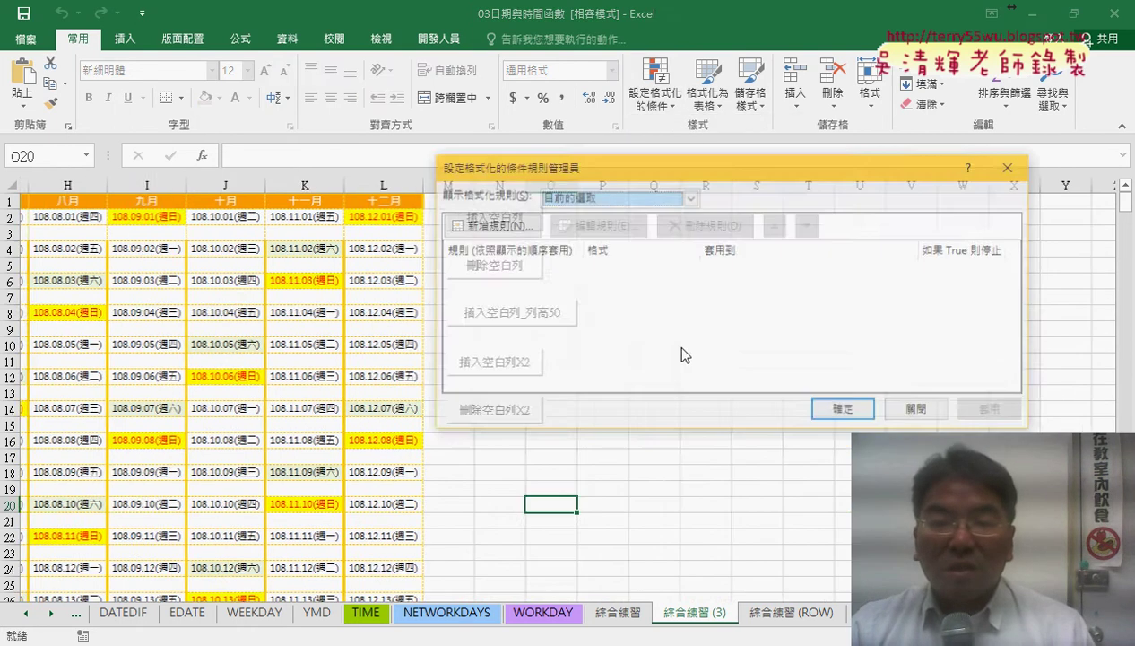
pyautogui.click(567, 197)
pyautogui.click(567, 234)
pyautogui.doubleClick(527, 300)
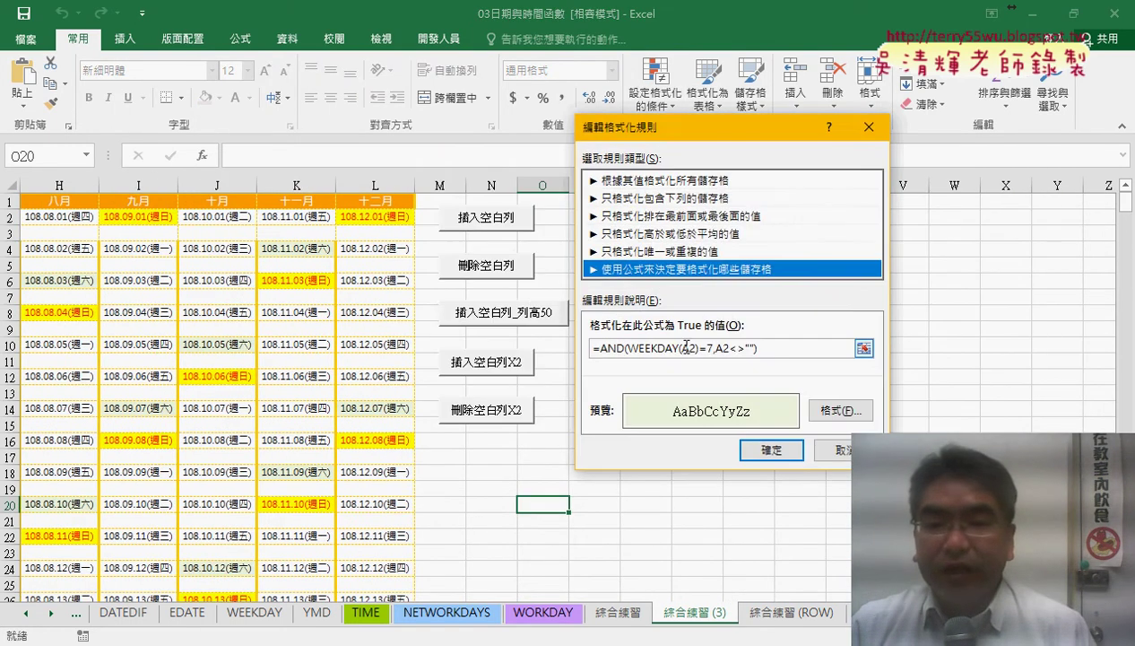
pyautogui.click(668, 347)
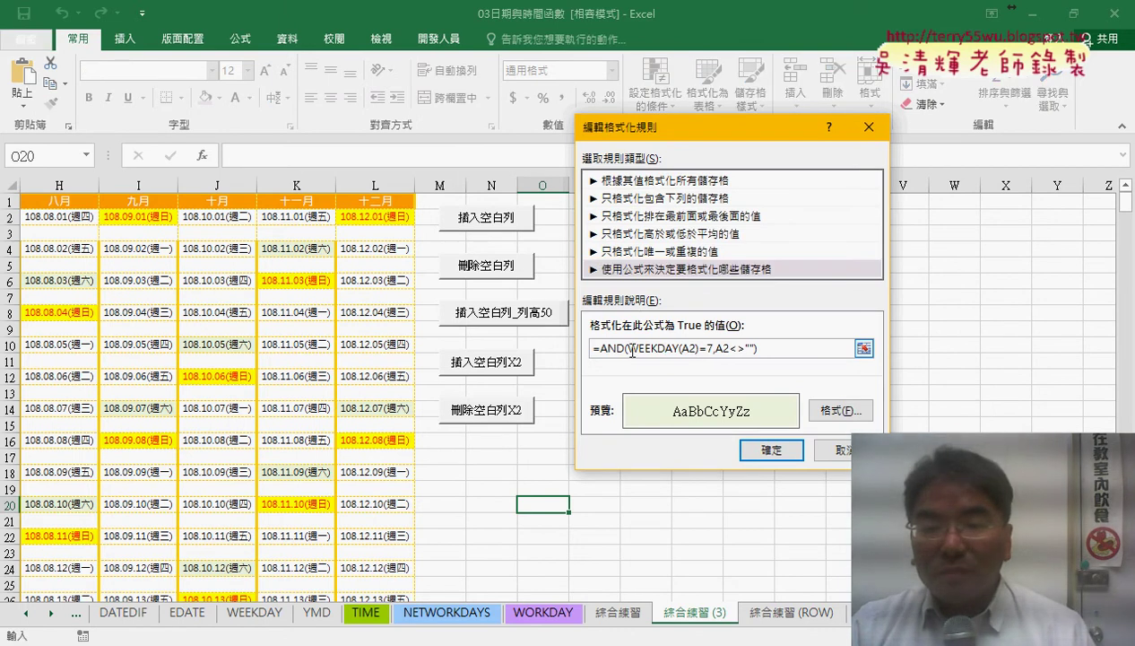
pyautogui.moveTo(632, 351); pyautogui.dragTo(710, 350)
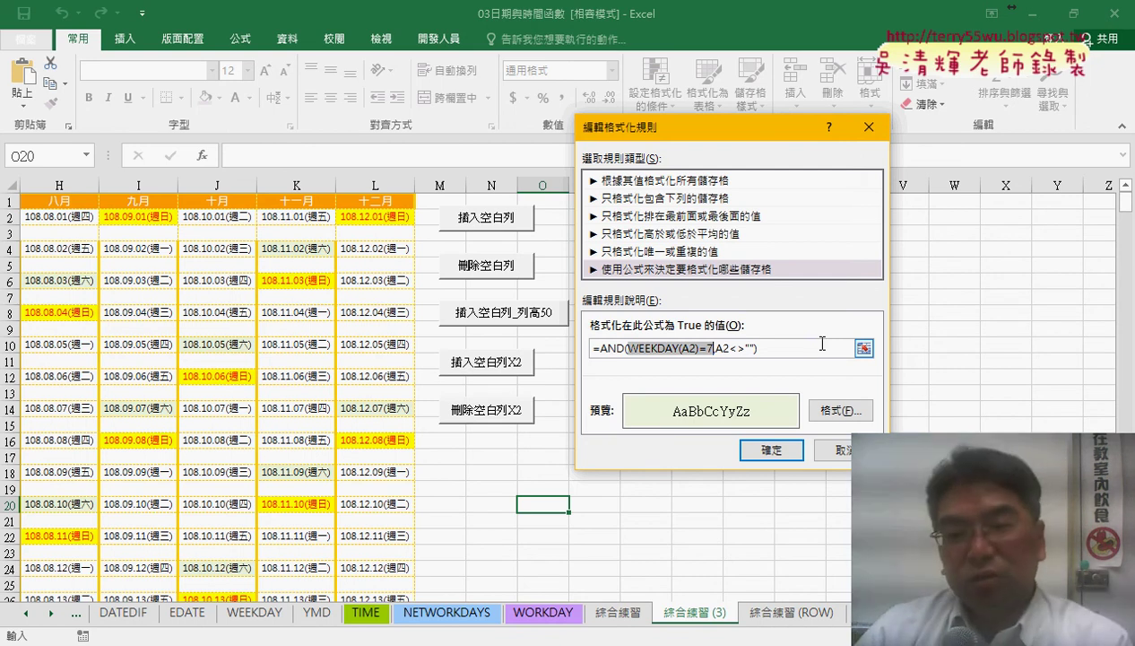
pyautogui.click(793, 456)
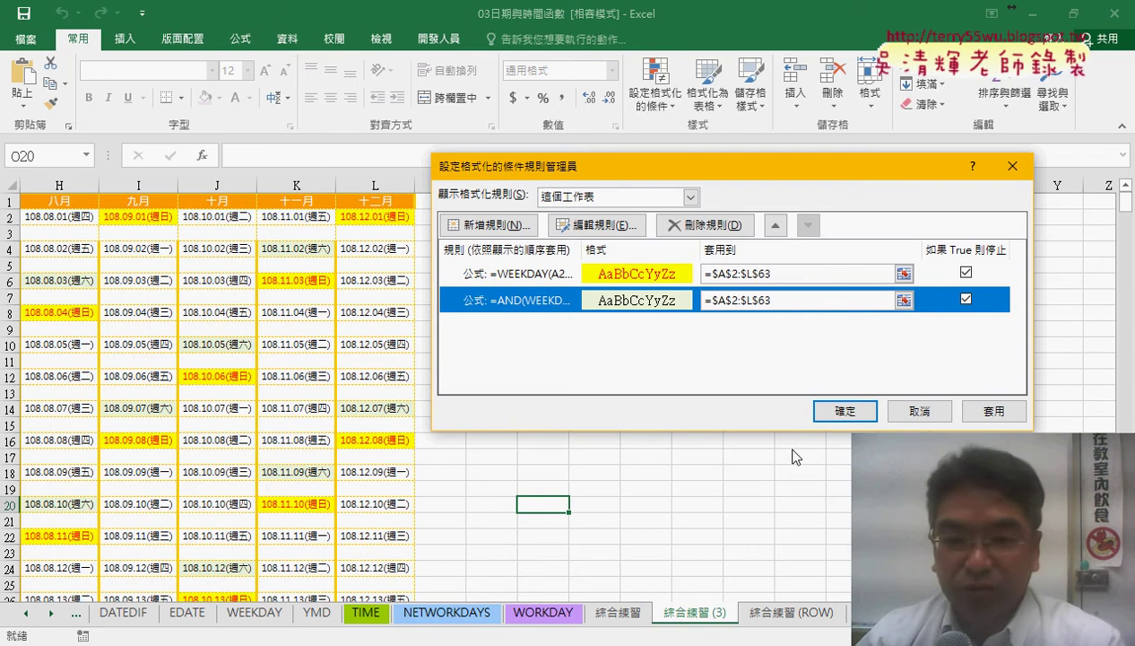
pyautogui.click(841, 411)
# Click an empty cell beside the spaced calendar grid to review the highlighting.
pyautogui.click(632, 460)
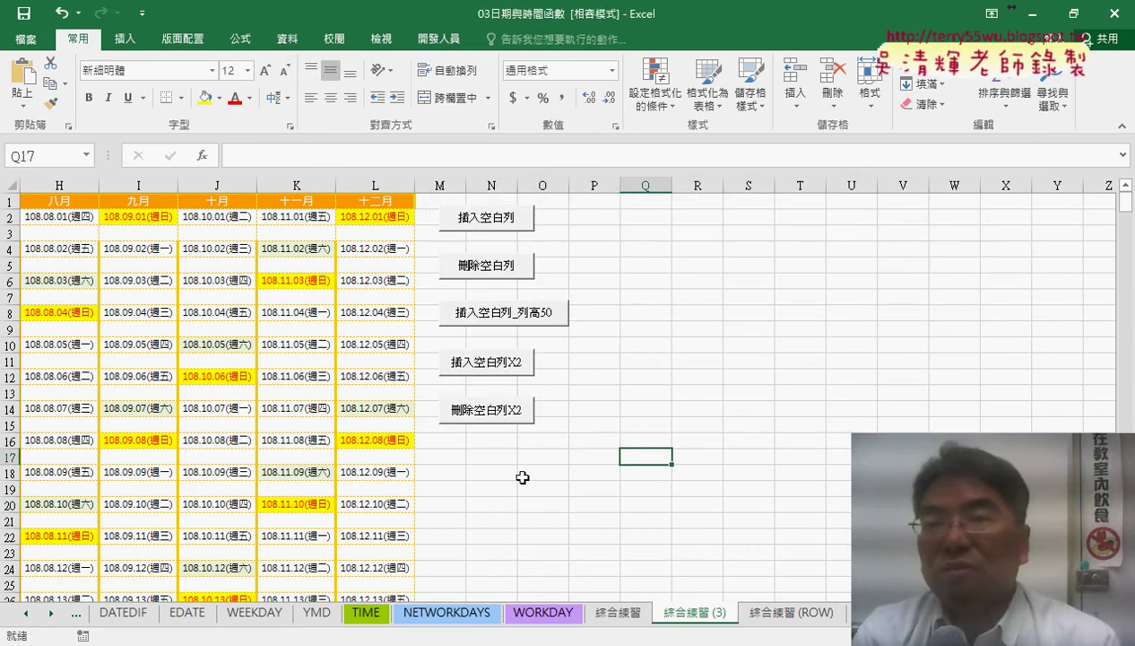